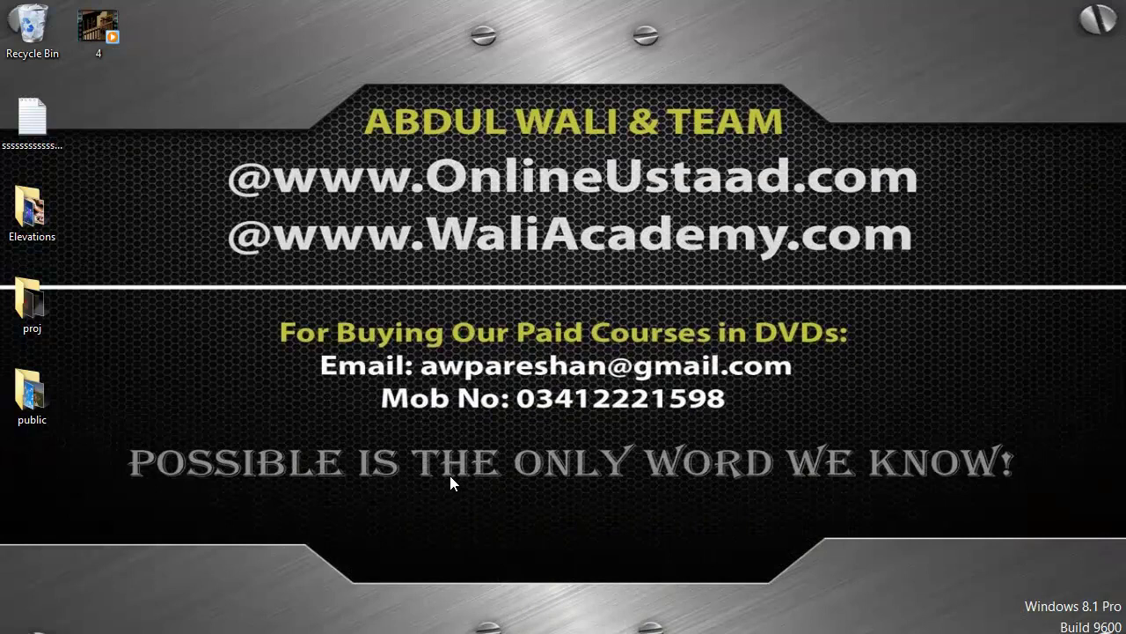
- Replay saved clip 4 in the media player, pausing, resuming and restarting it several times
double_click(94, 39)
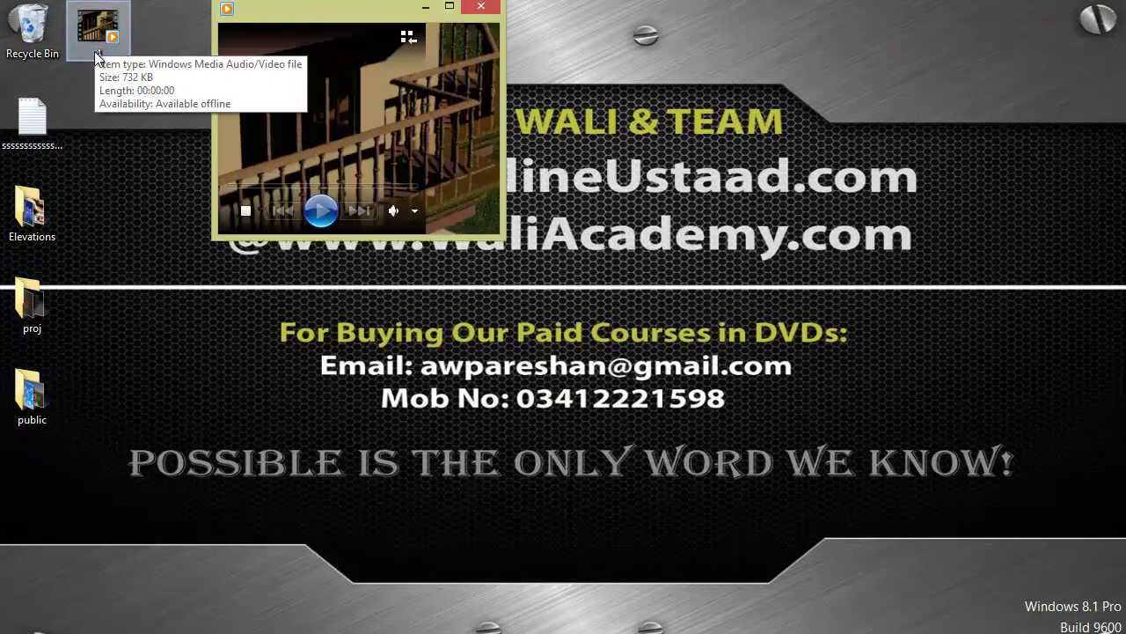
left_click(359, 214)
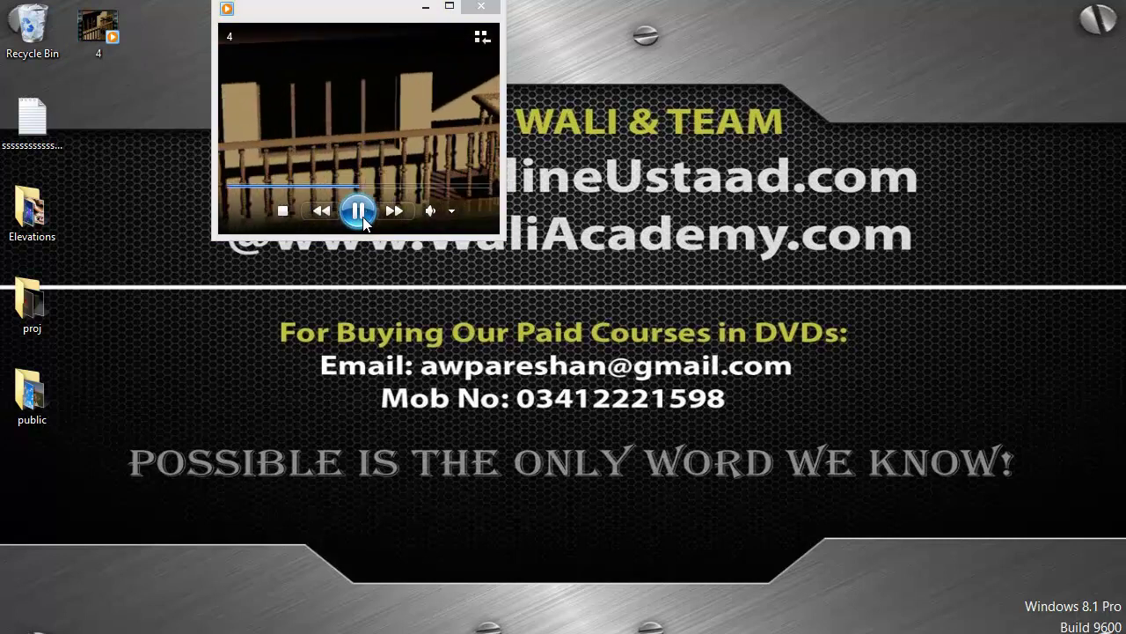
left_click(362, 216)
left_click(364, 216)
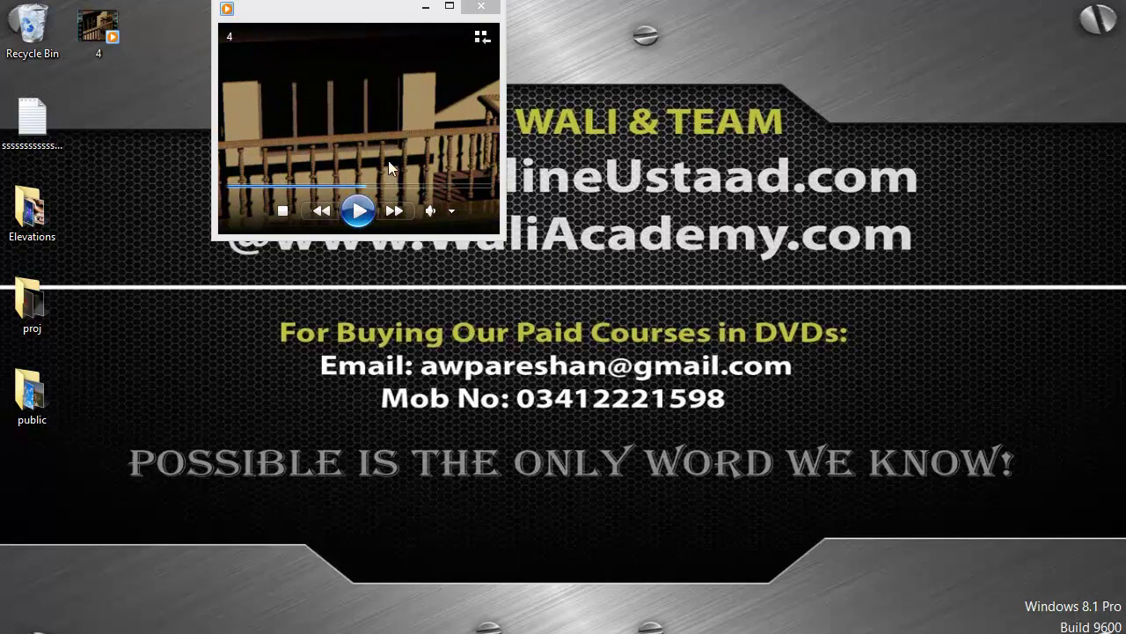
left_click(364, 210)
left_click(359, 213)
left_click(359, 213)
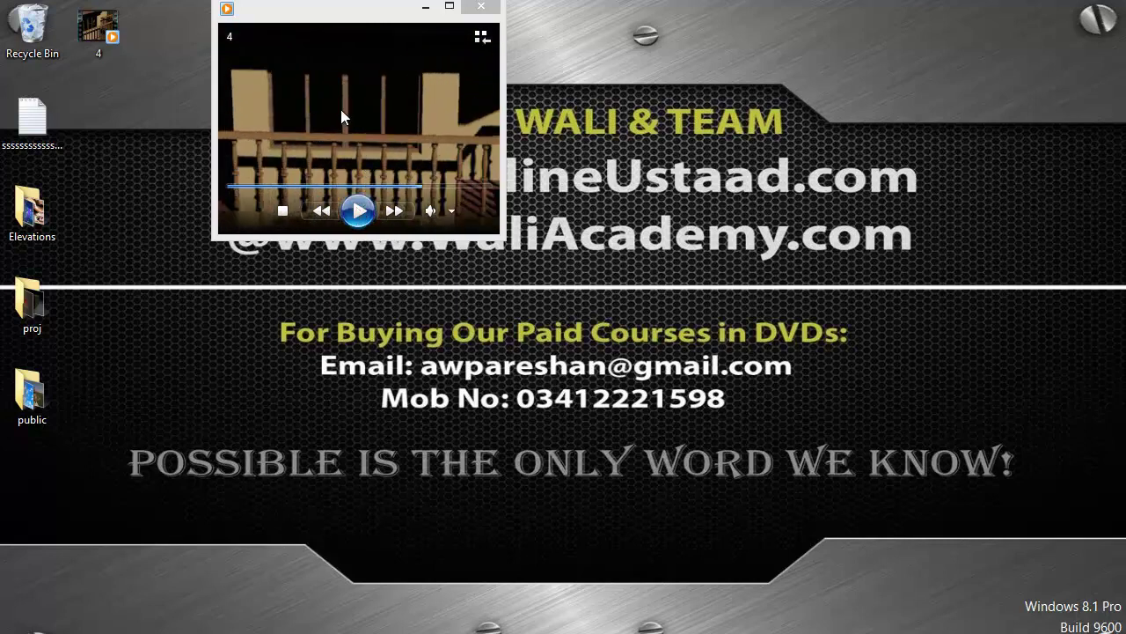
left_click(369, 210)
left_click(369, 210)
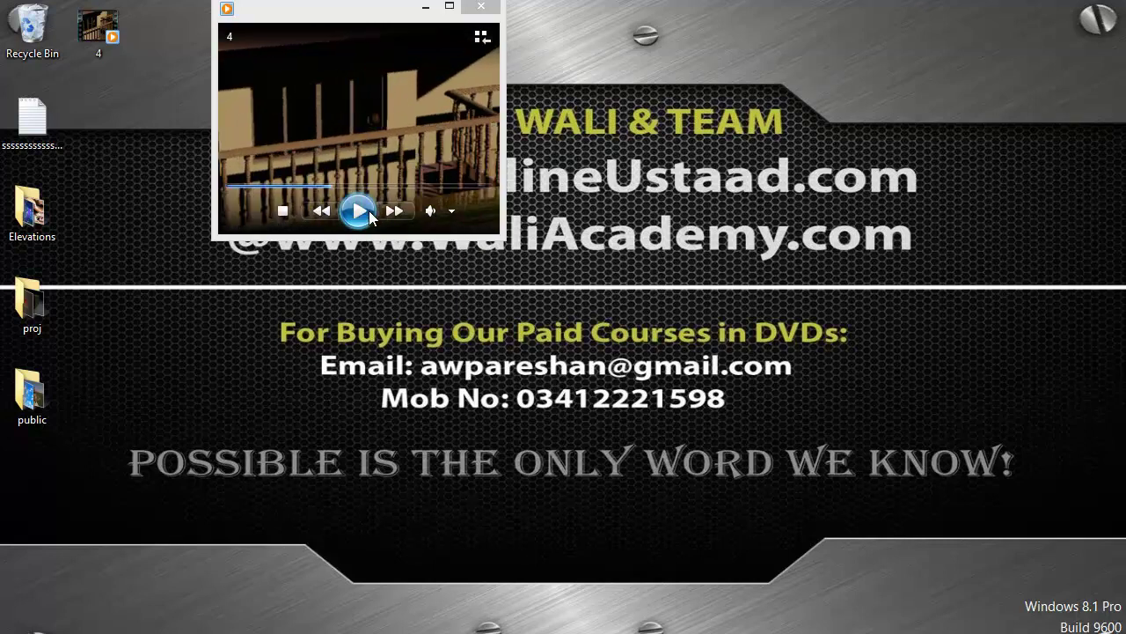
left_click(357, 210)
left_click(357, 210)
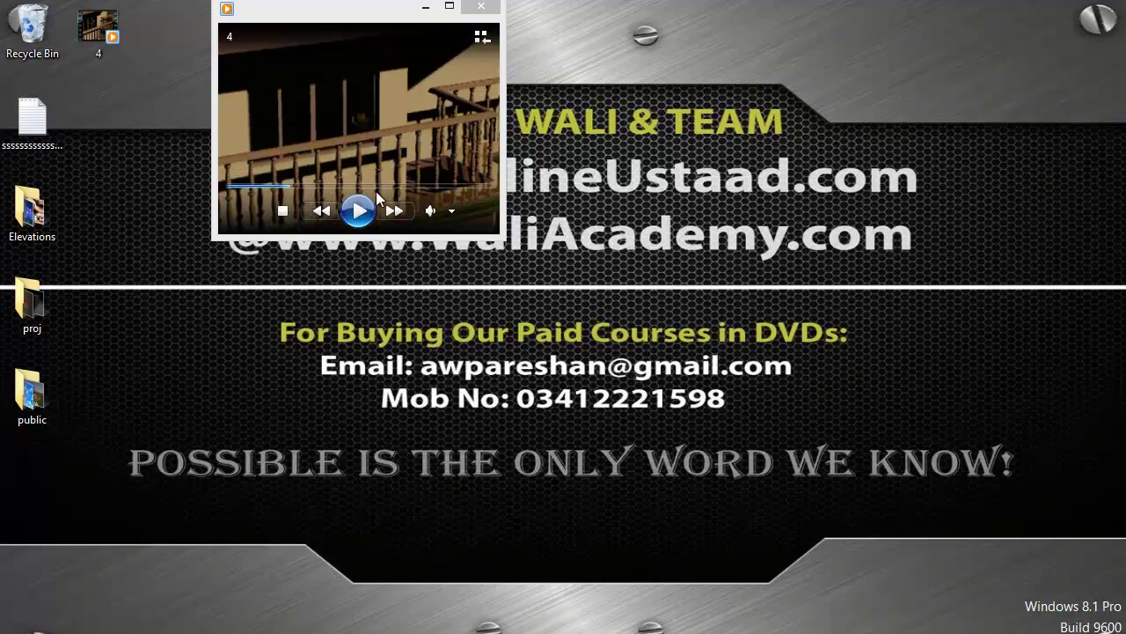
- Close the media player and turn off the drawing grid with F7
left_click(481, 9)
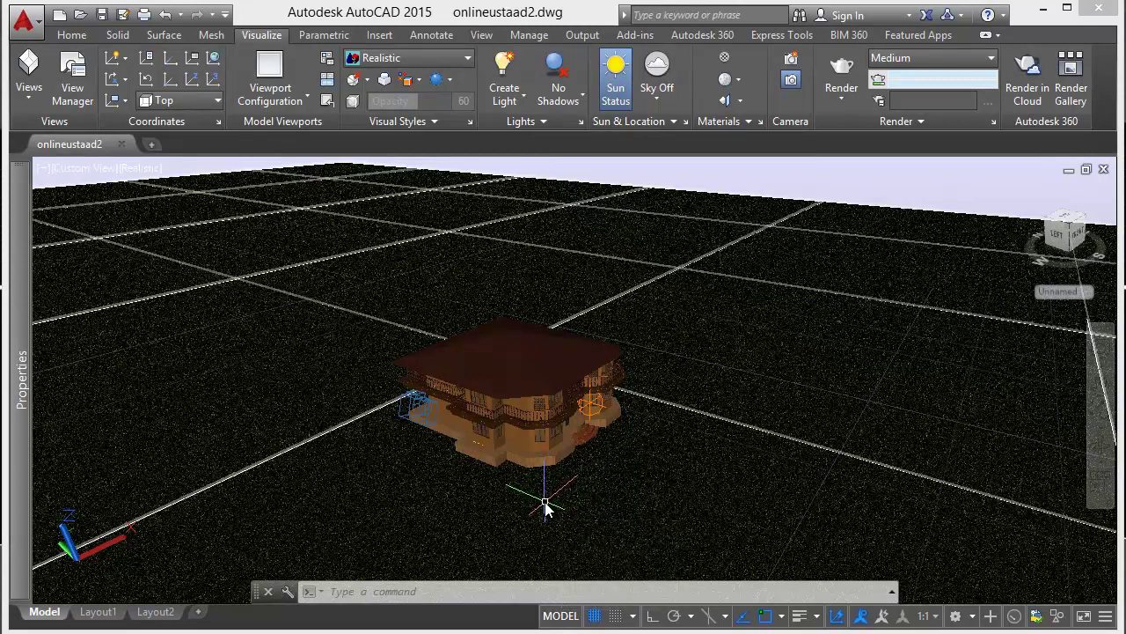
key("F7")
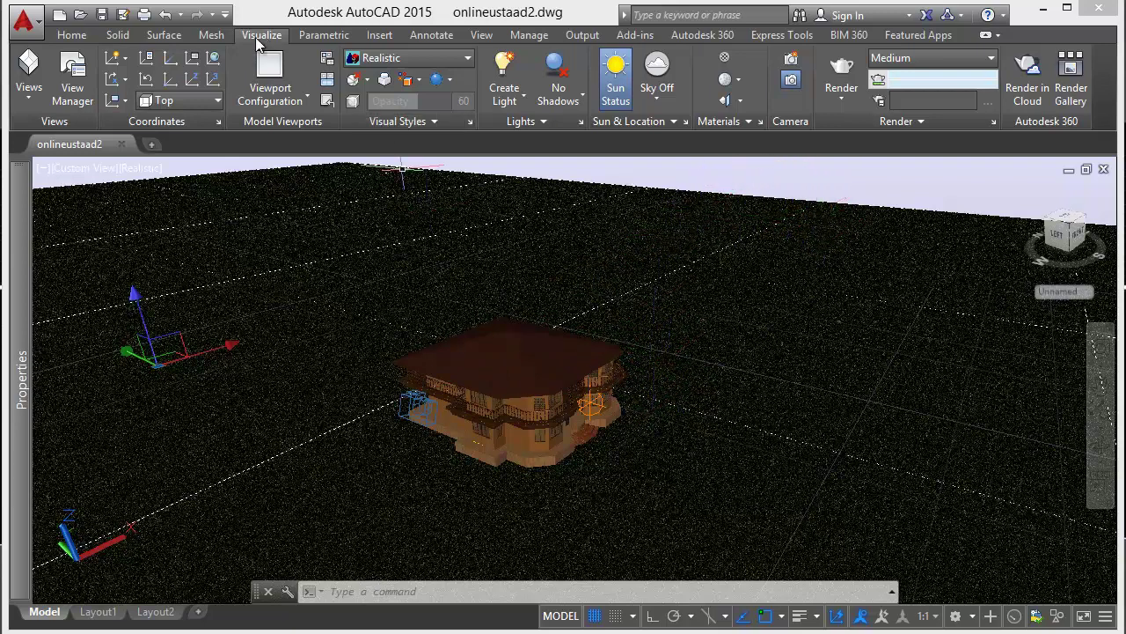
- Browse the ribbon's tool sets, ending back on the Visualize tools
left_click(163, 35)
left_click(118, 35)
left_click(72, 36)
left_click(212, 35)
left_click(263, 35)
left_click(323, 36)
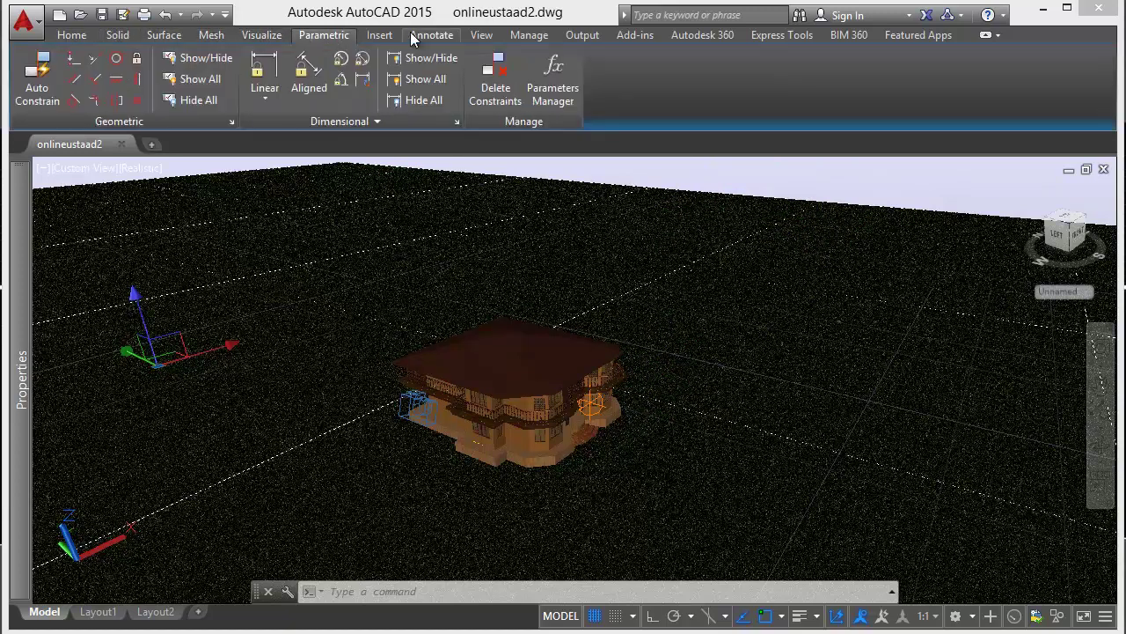
left_click(379, 35)
left_click(431, 35)
left_click(323, 36)
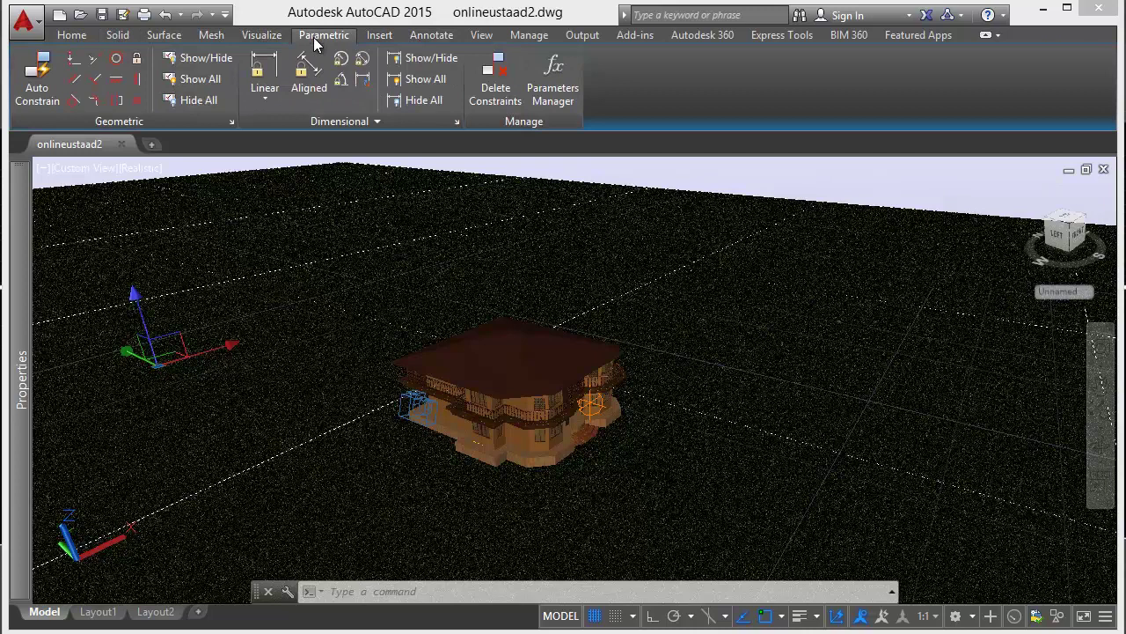
left_click(262, 35)
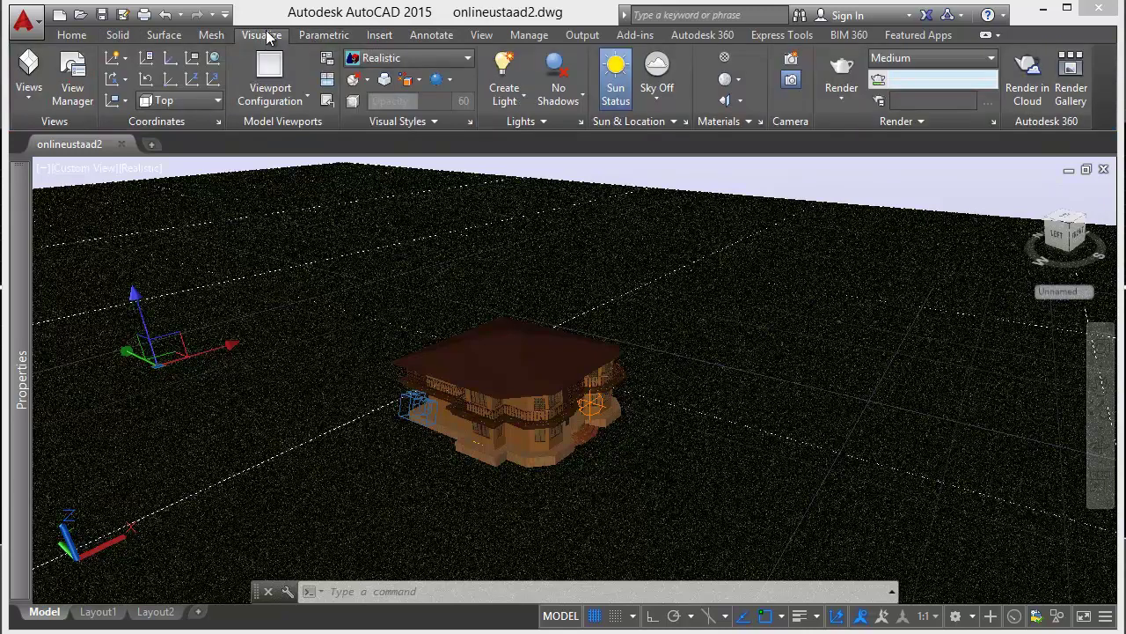
- Hide the Autodesk 360 panel and show the Animations panel on the Visualize ribbon
right_click(268, 36)
right_click(225, 37)
right_click(246, 39)
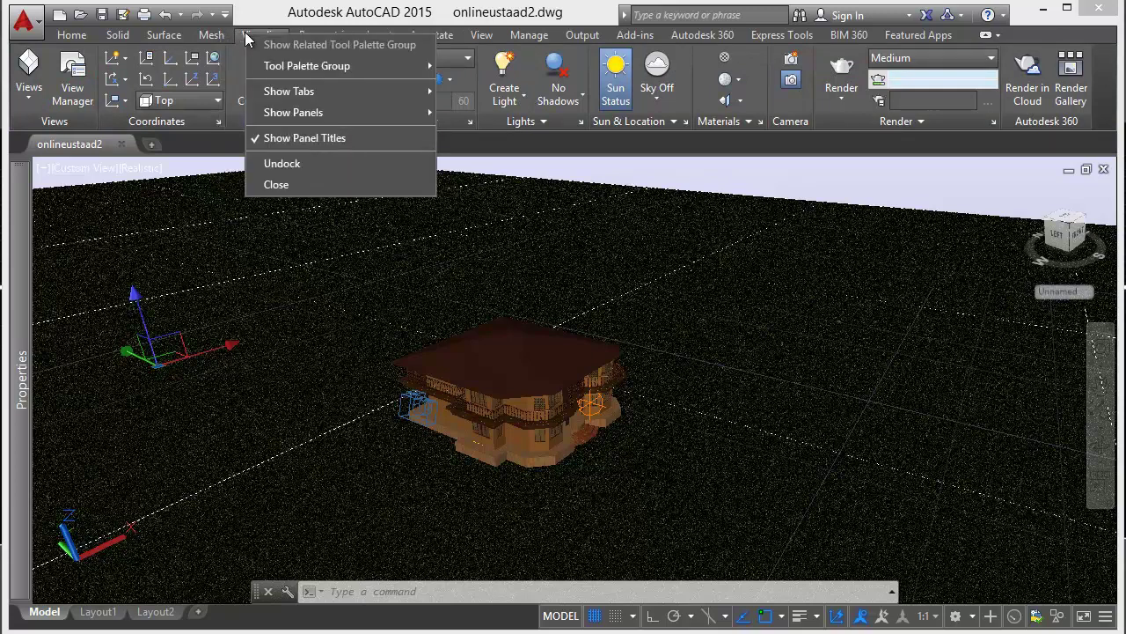
mouse_move(294, 113)
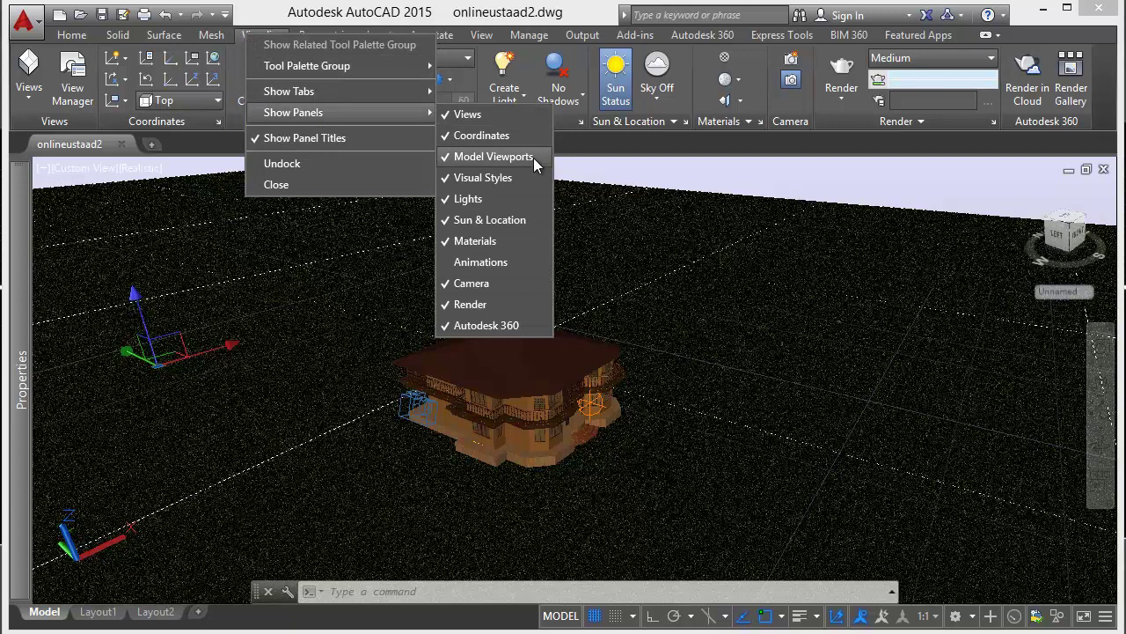
left_click(454, 328)
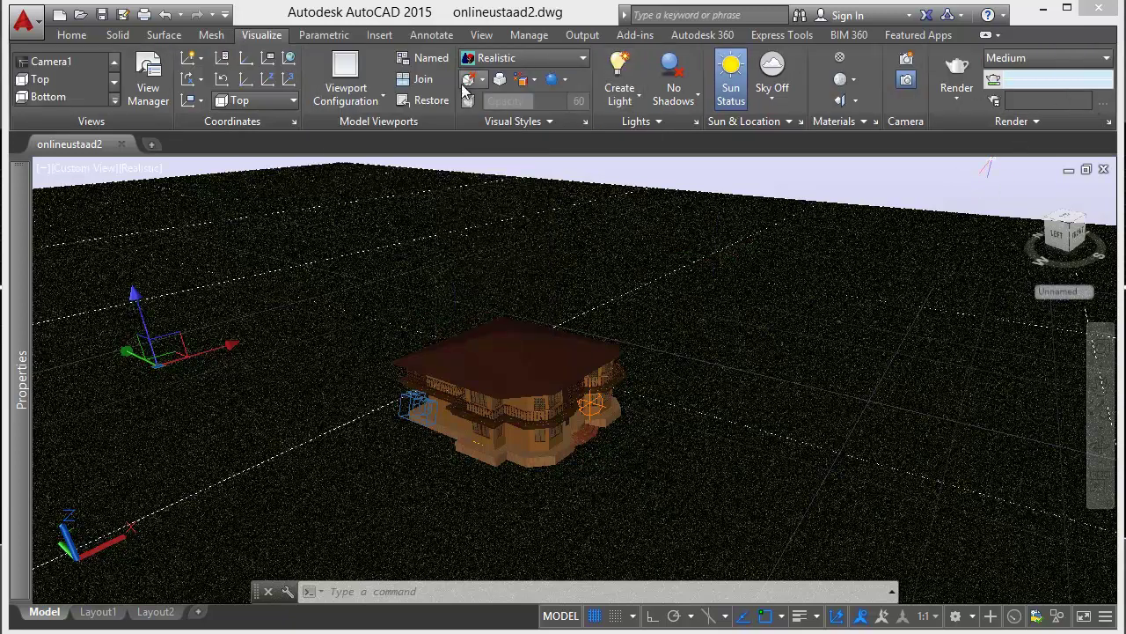
right_click(278, 37)
mouse_move(325, 113)
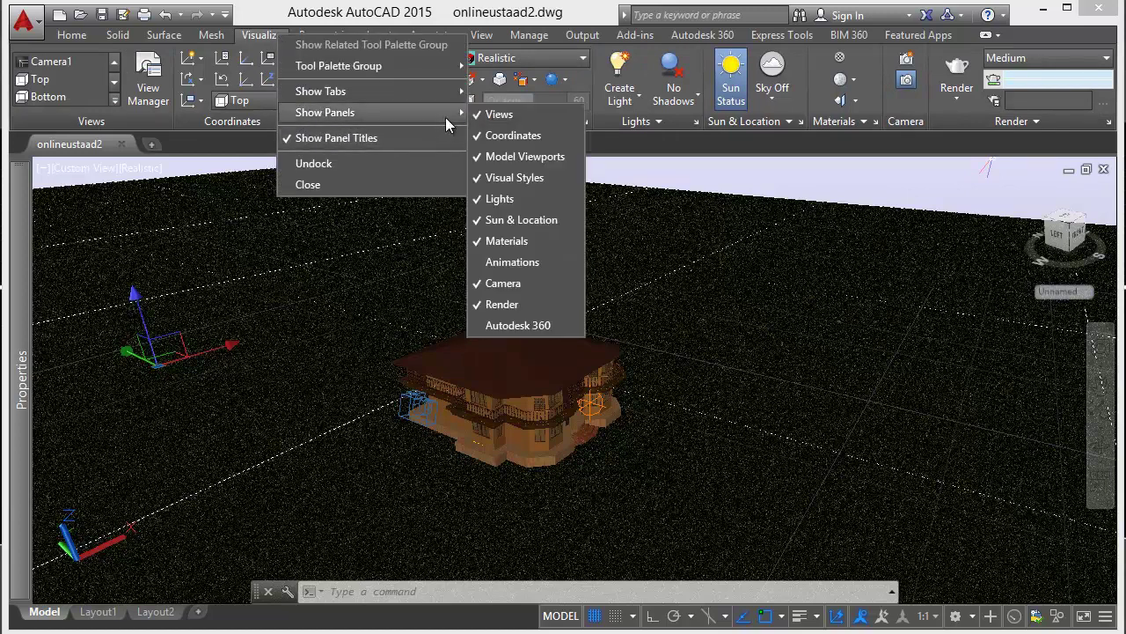
left_click(513, 262)
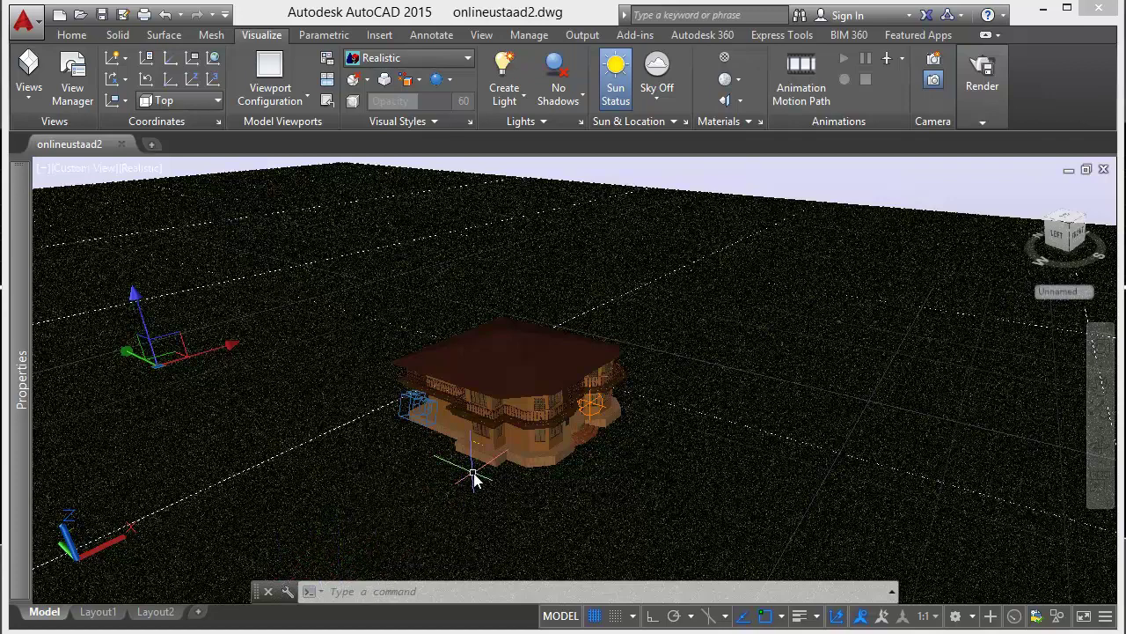
- Zoom into the house and start a line (L) at the balcony
scroll(517, 503, "up", 5)
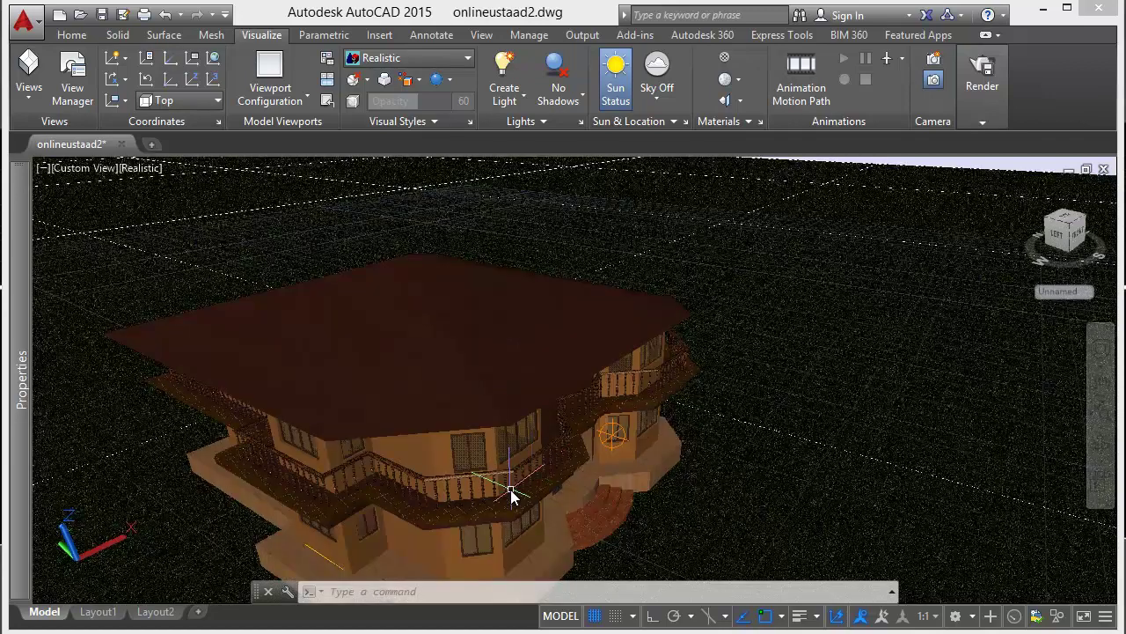
scroll(467, 459, "up", 3)
scroll(460, 435, "up", 2)
scroll(460, 434, "down", 2)
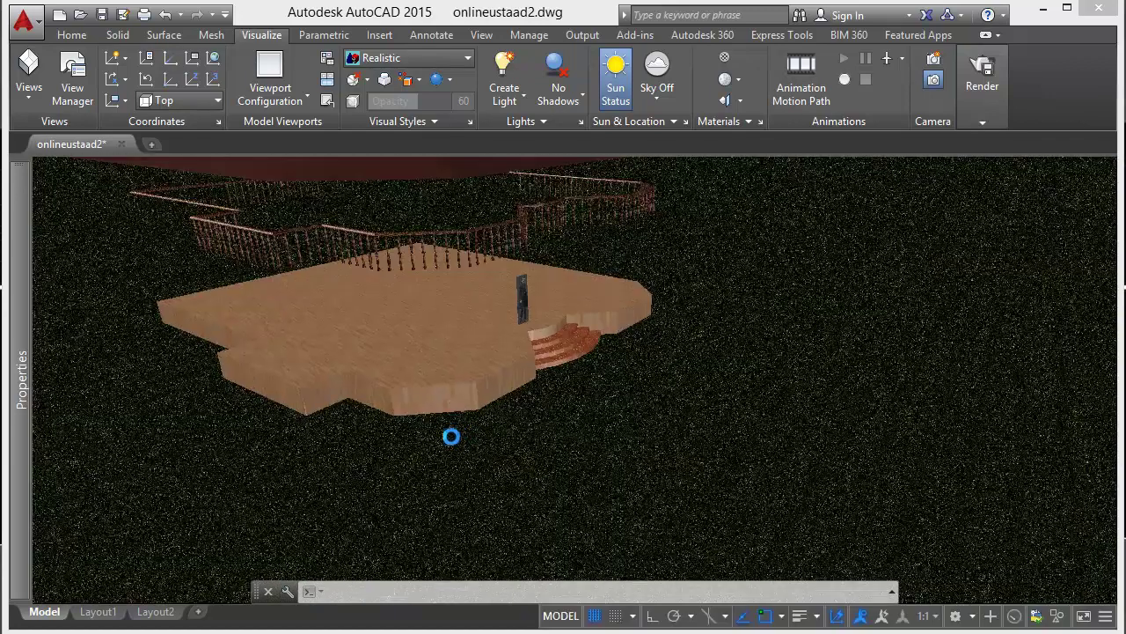
scroll(460, 434, "down", 2)
scroll(459, 434, "up", 3)
scroll(431, 432, "down", 3)
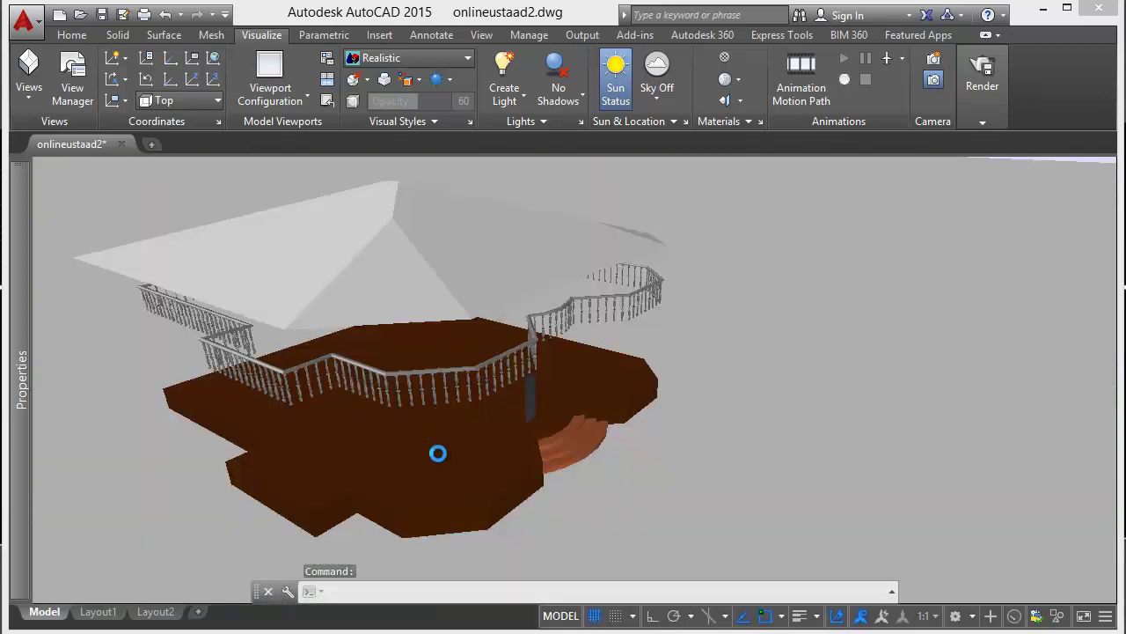
scroll(438, 452, "down", 2)
key("Escape")
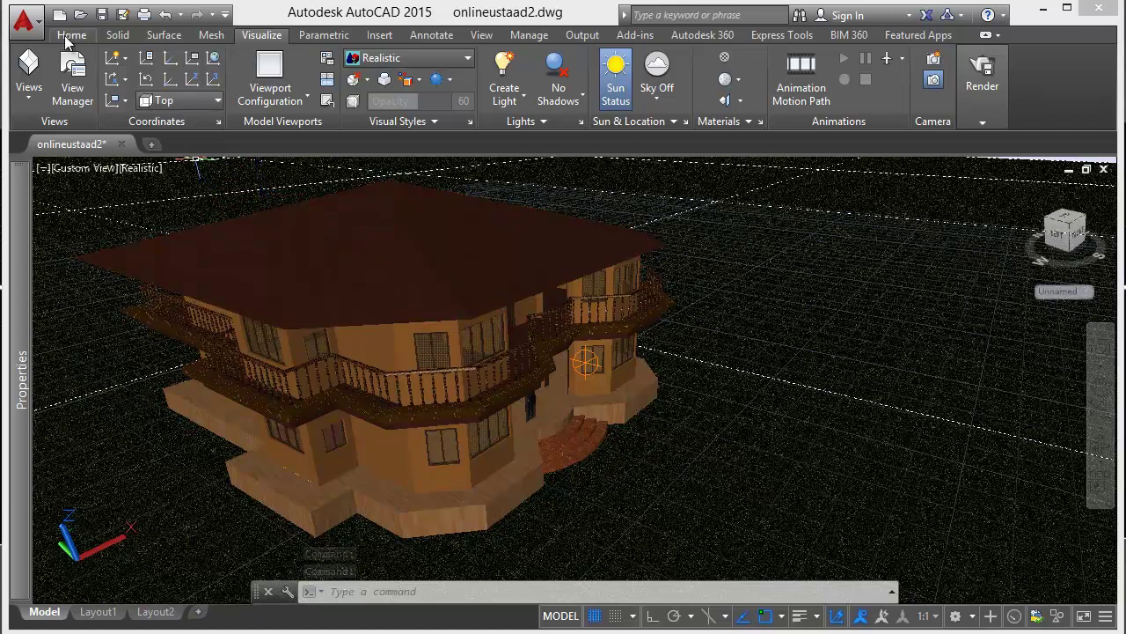
type("l")
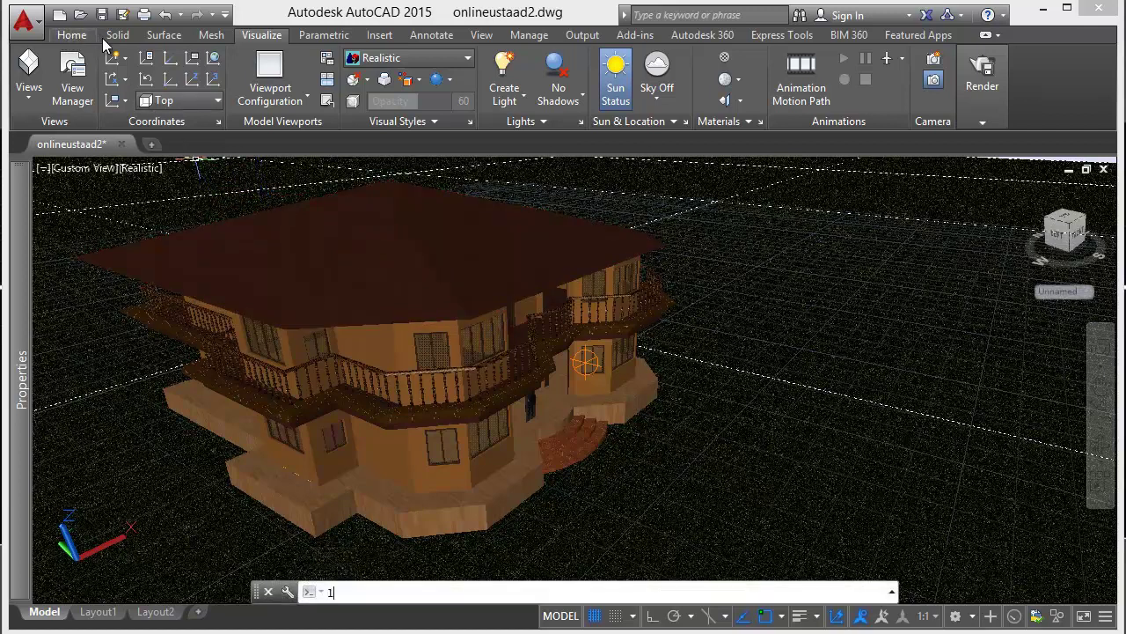
key("Return")
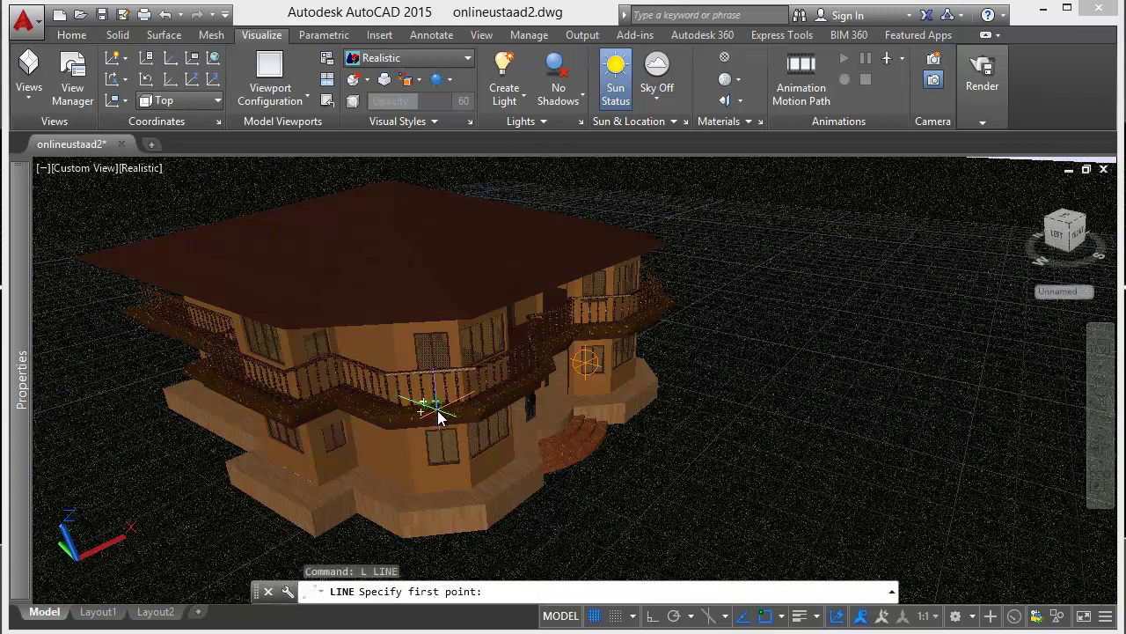
left_click(436, 401)
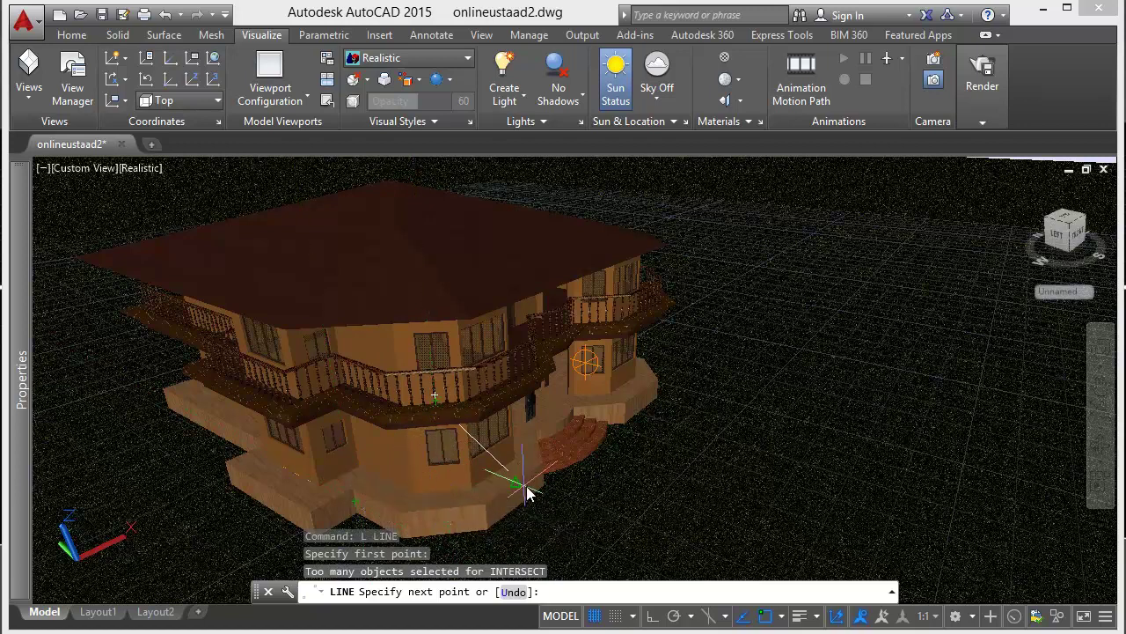
- With Ortho on, draw a horizontal segment out from the house, then a vertical one rising
left_click(652, 616)
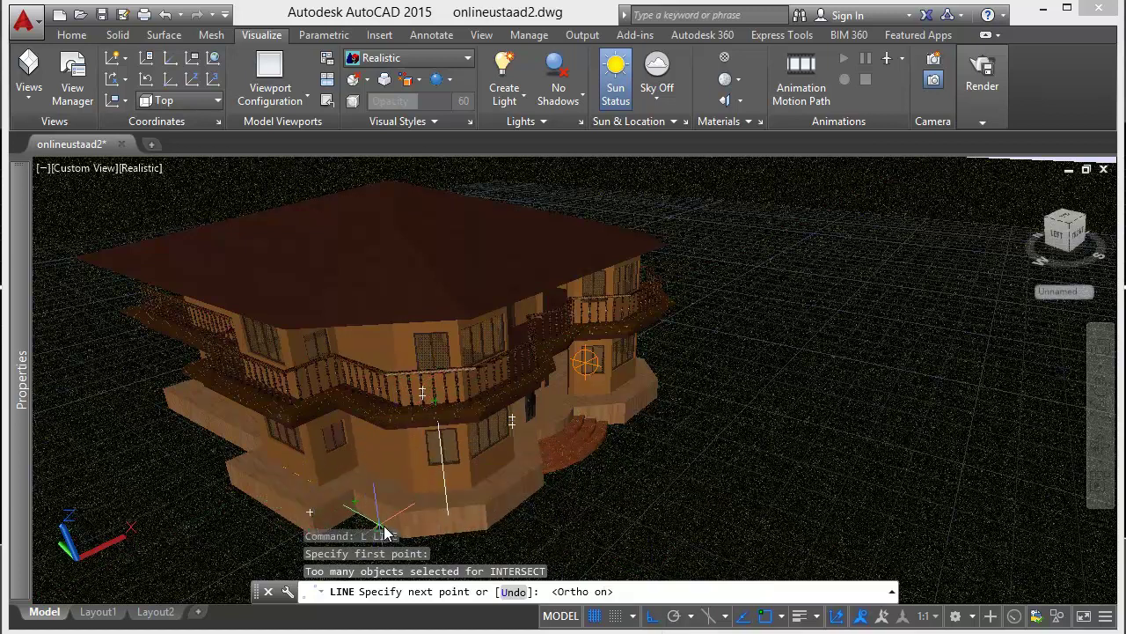
middle_click_drag(417, 520, 608, 480, "shift")
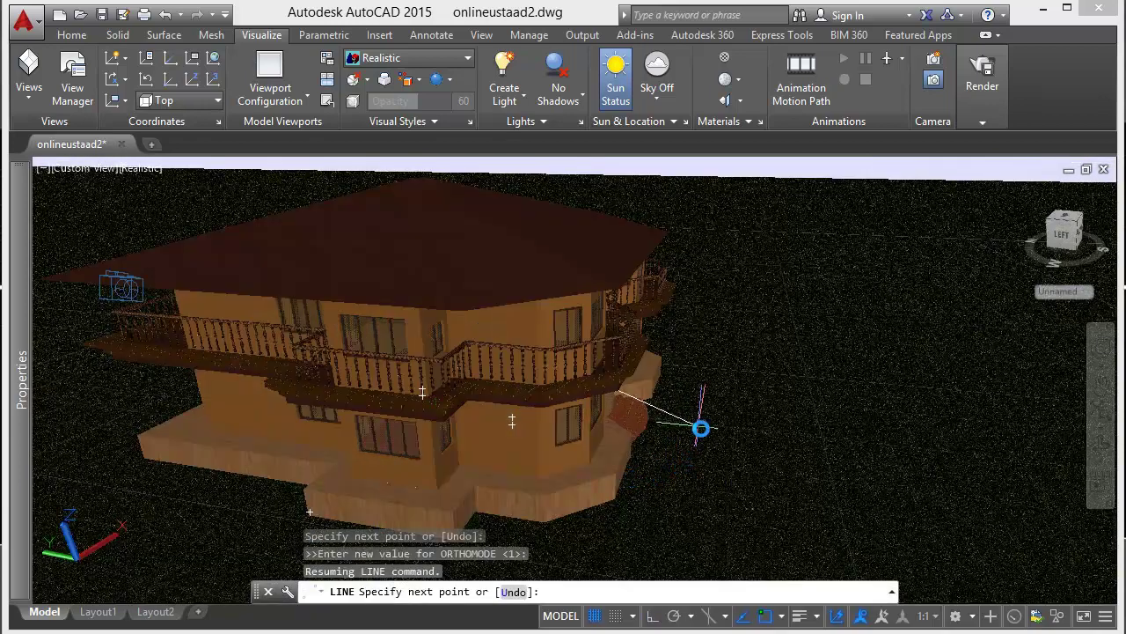
left_click(652, 618)
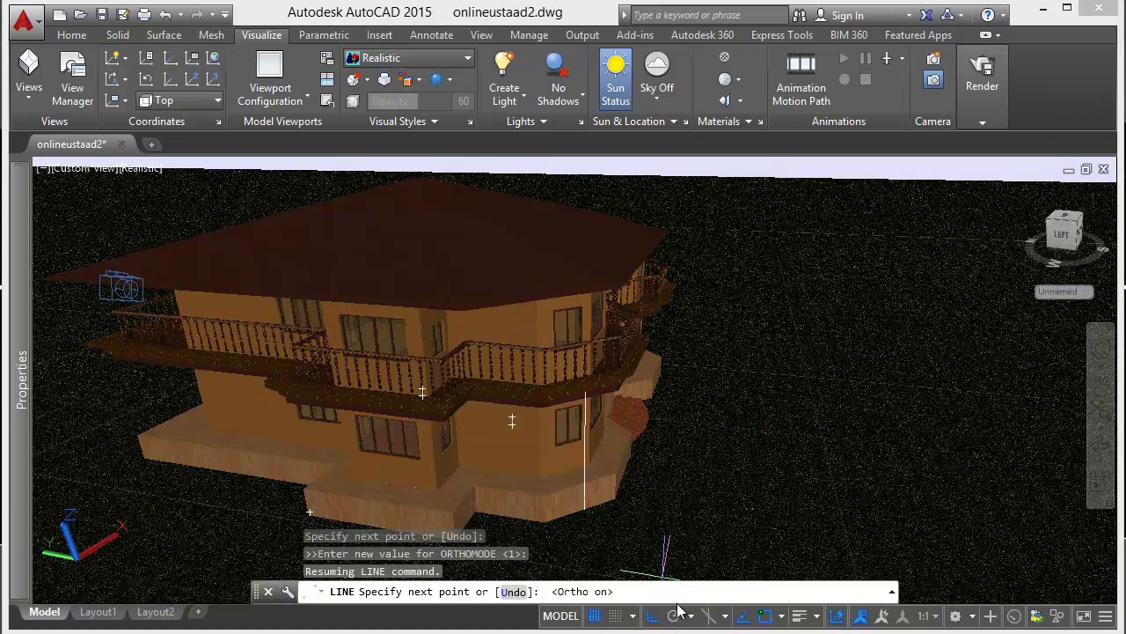
left_click(888, 452)
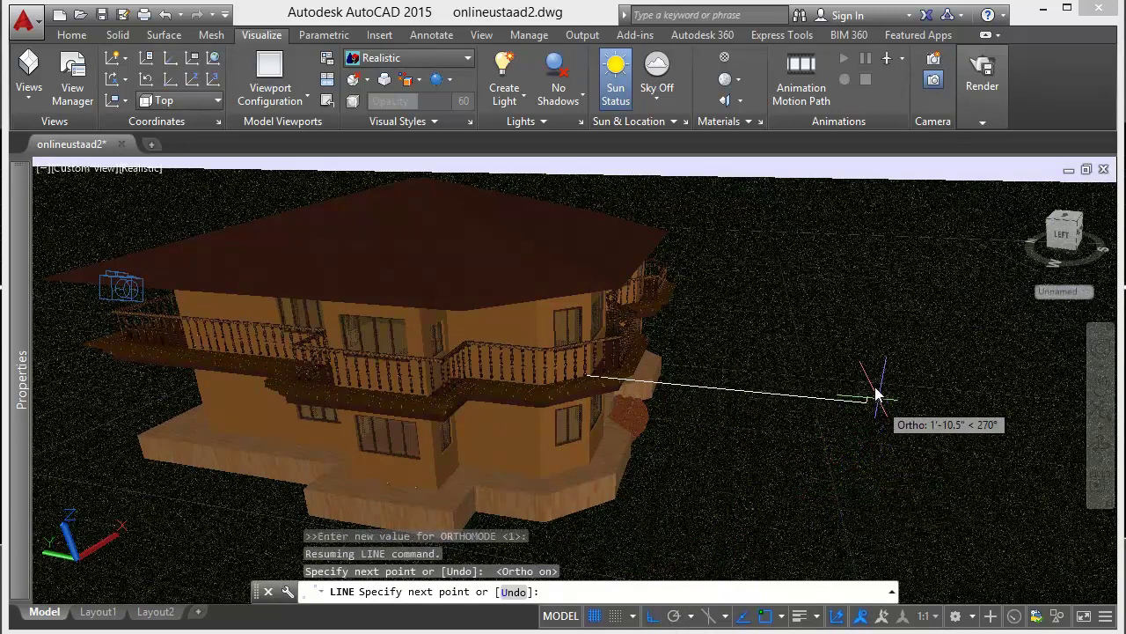
left_click(874, 246)
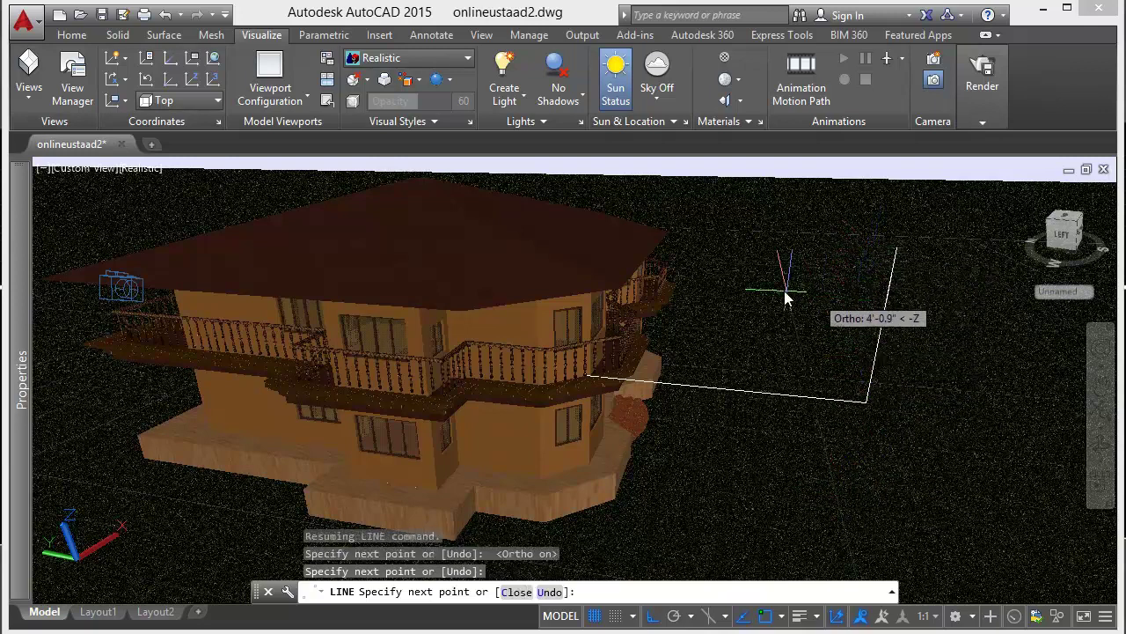
key("Escape")
mouse_move(797, 402)
middle_mouse_down("shift")
mouse_move(770, 428)
mouse_move(673, 428)
mouse_move(696, 432)
middle_mouse_up("shift")
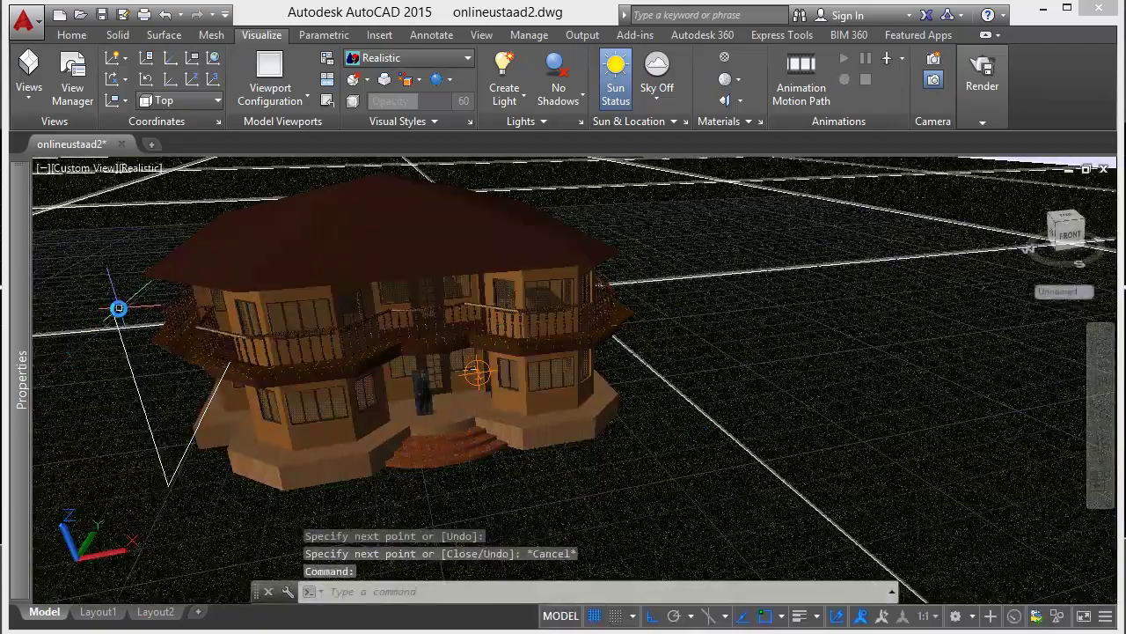
left_click(71, 35)
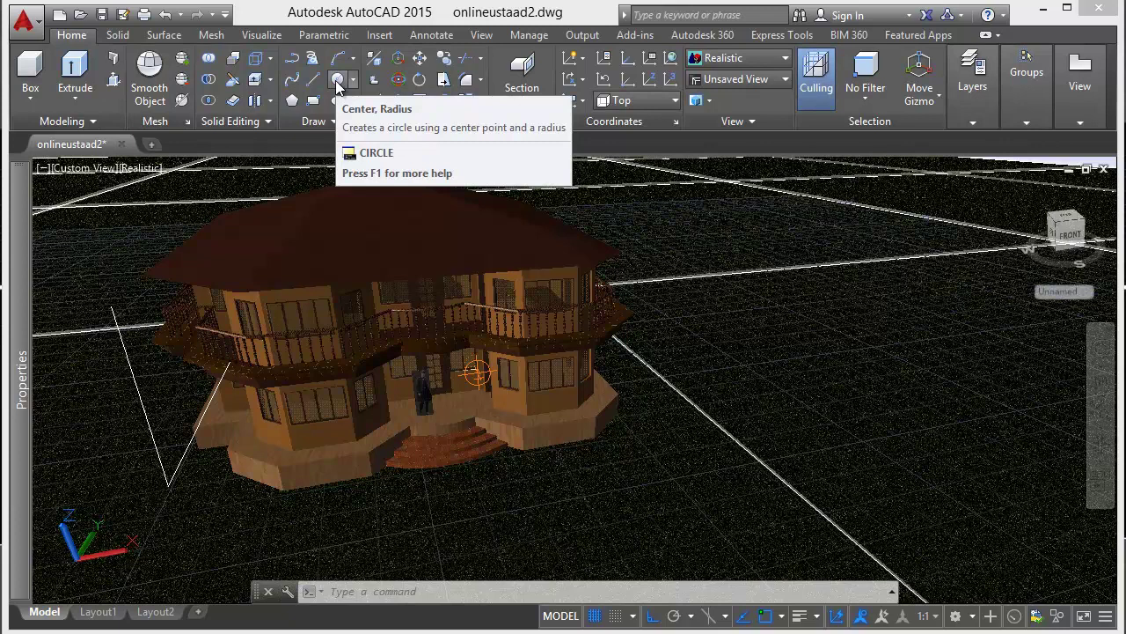
- Draw a Center-Radius circle centred on the house, large enough to surround it
left_click(337, 81)
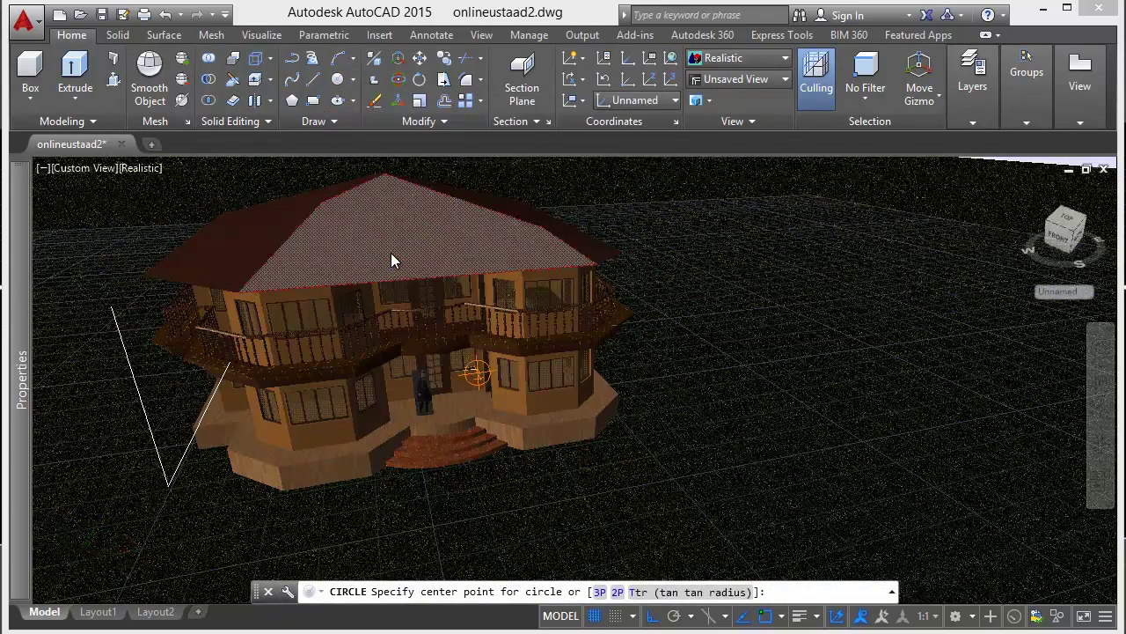
scroll(392, 260, "down", 5)
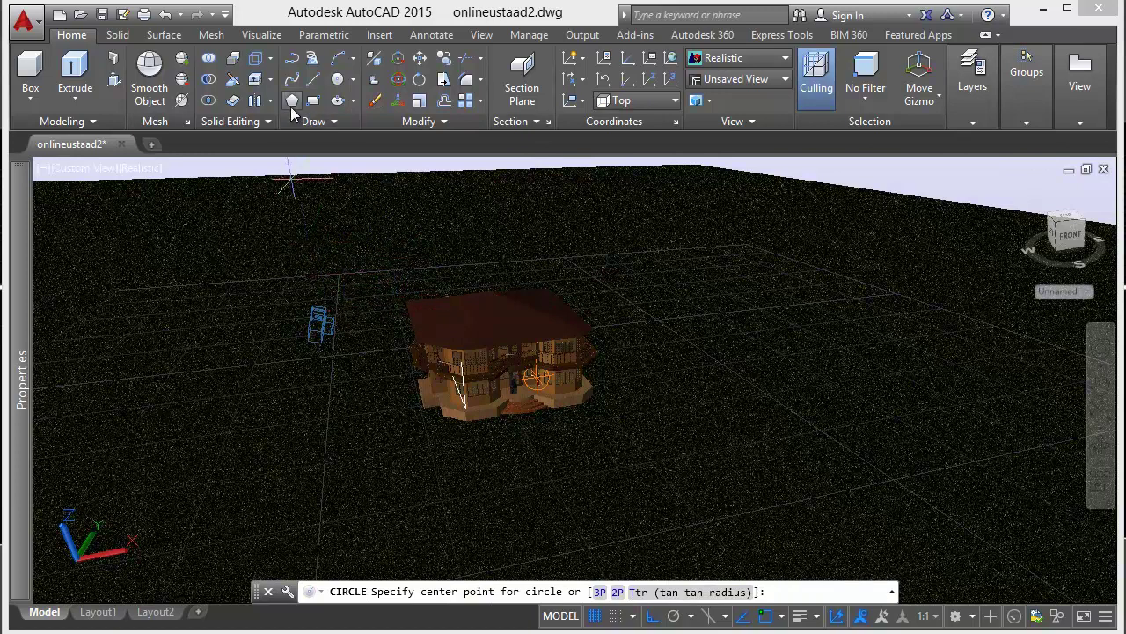
left_click(338, 79)
left_click(354, 80)
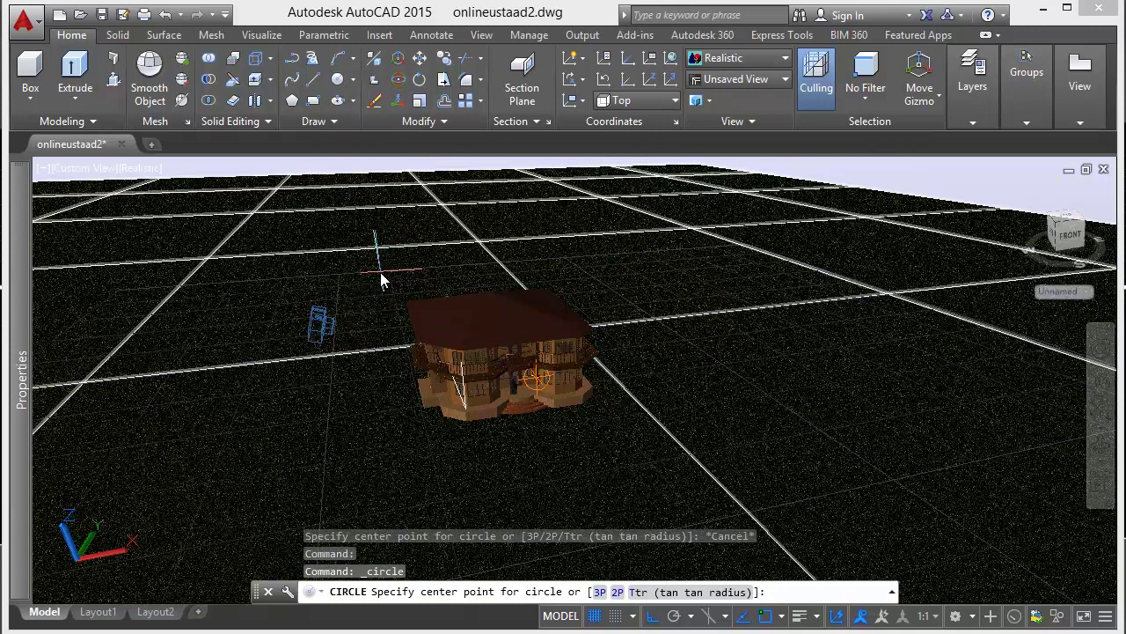
left_click(383, 275)
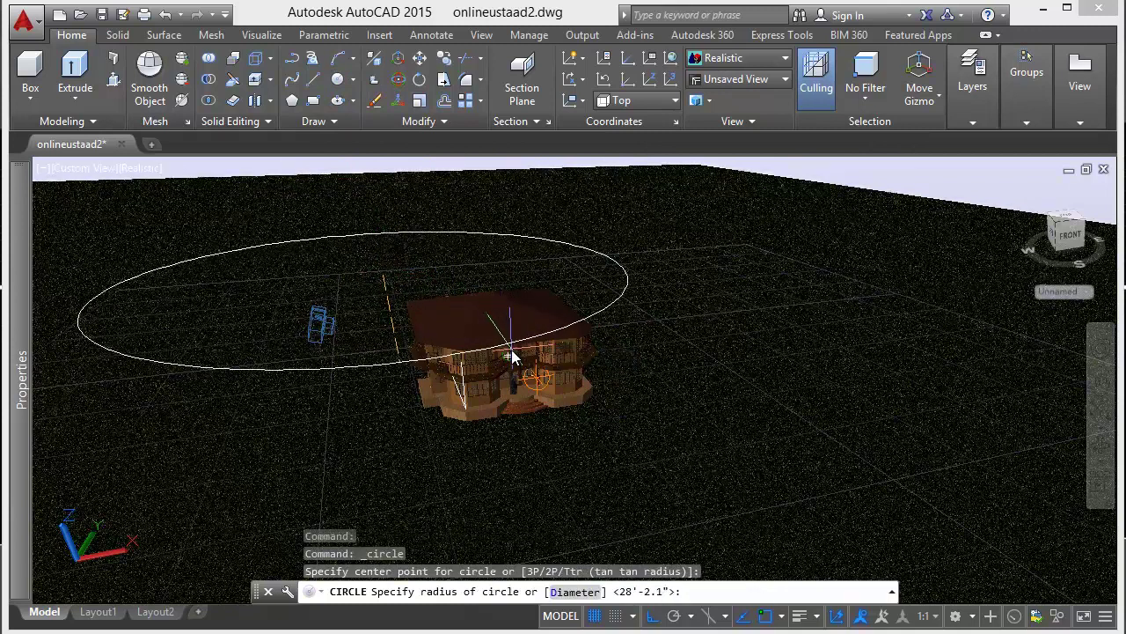
key("Escape")
left_click(349, 83)
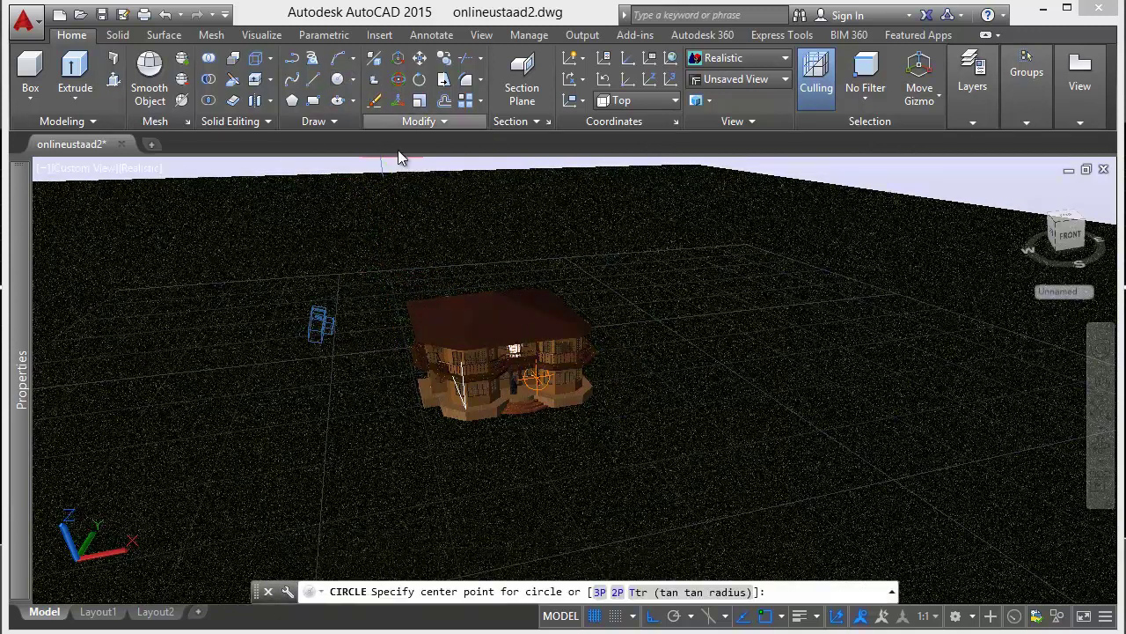
left_click(495, 306)
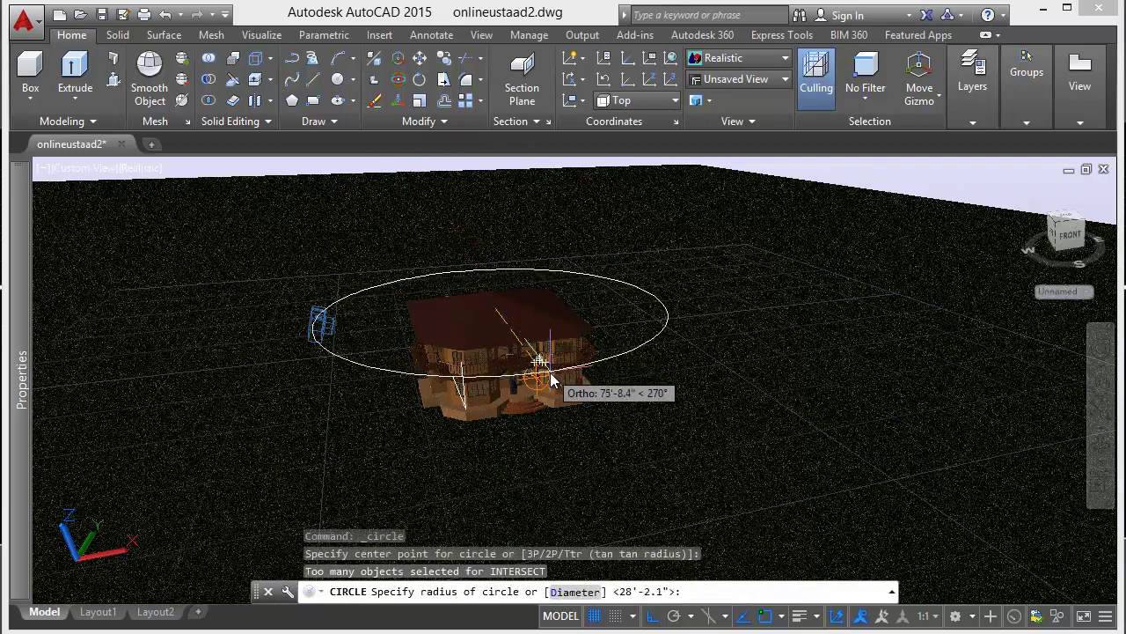
left_click(427, 374)
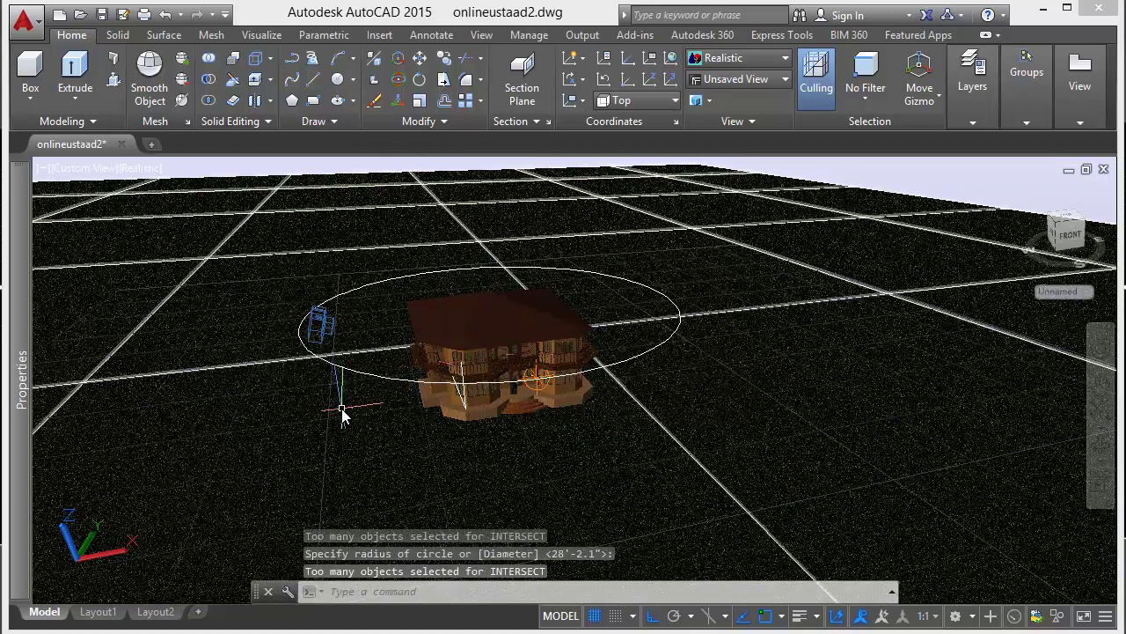
left_click(385, 381)
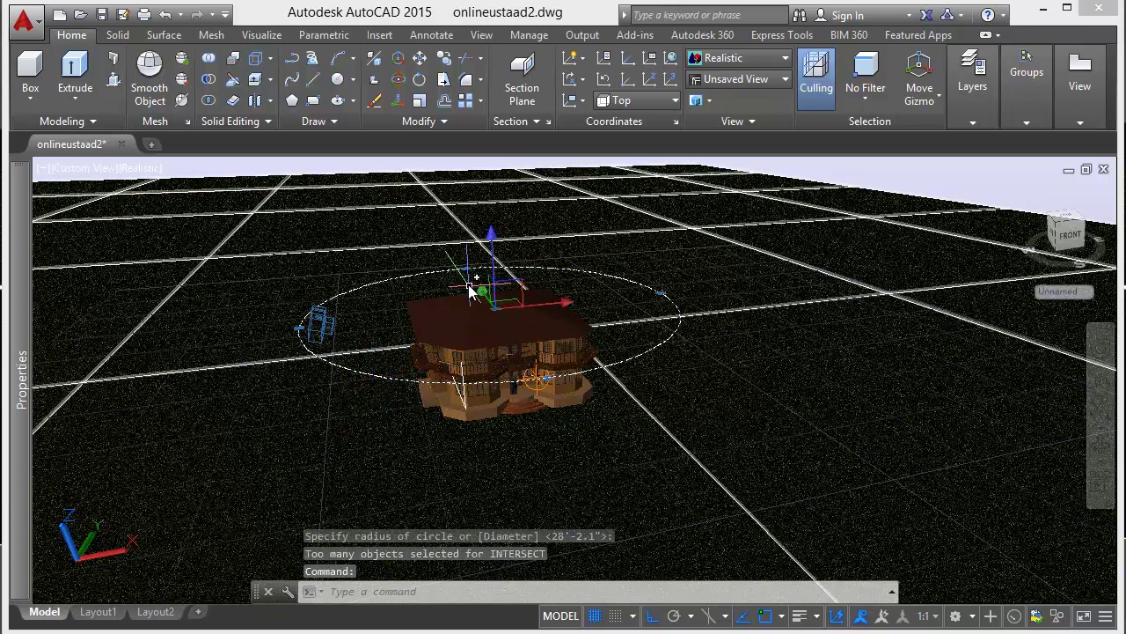
- Return to the Visualize tools and delete the stray line at the house base
left_click(117, 34)
left_click(261, 34)
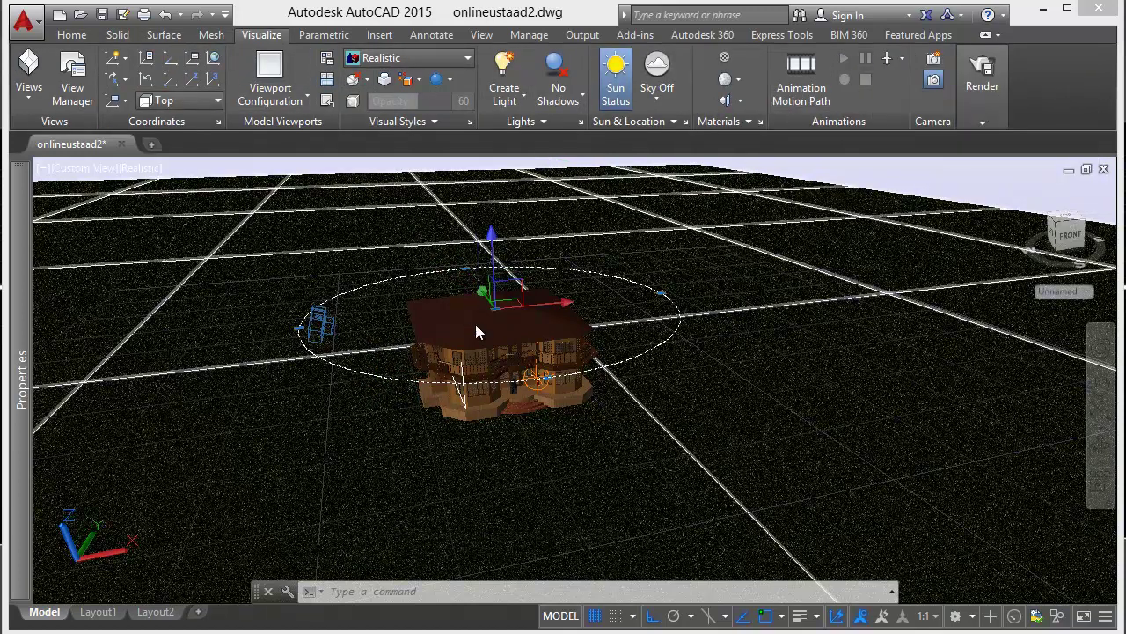
key("Escape")
left_click(467, 412)
left_click(465, 410)
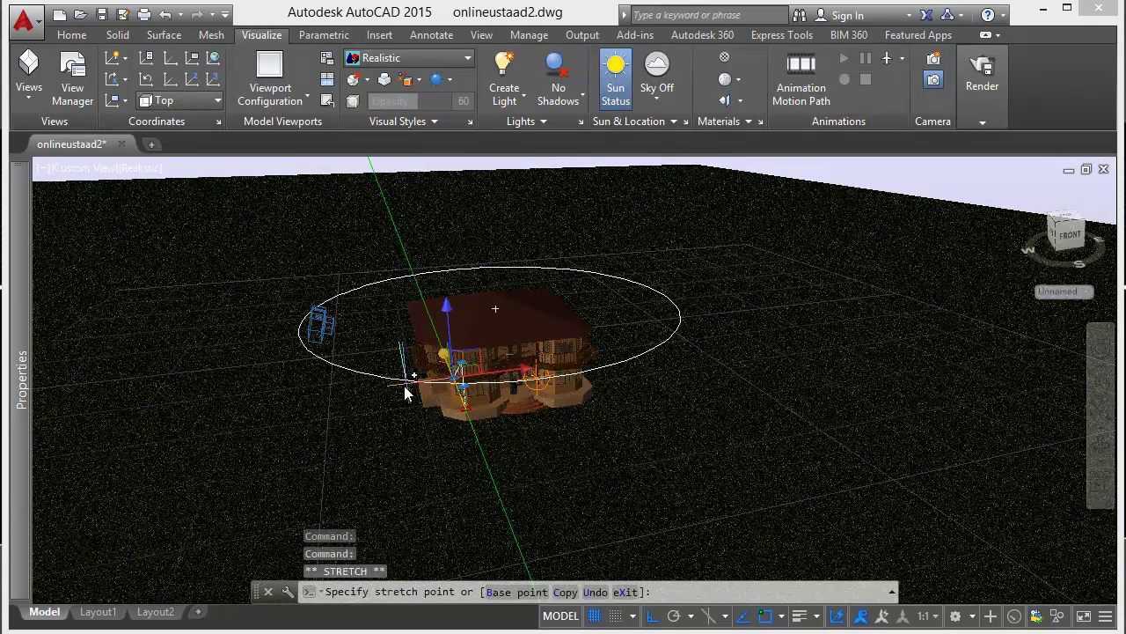
key("Escape")
key("Delete")
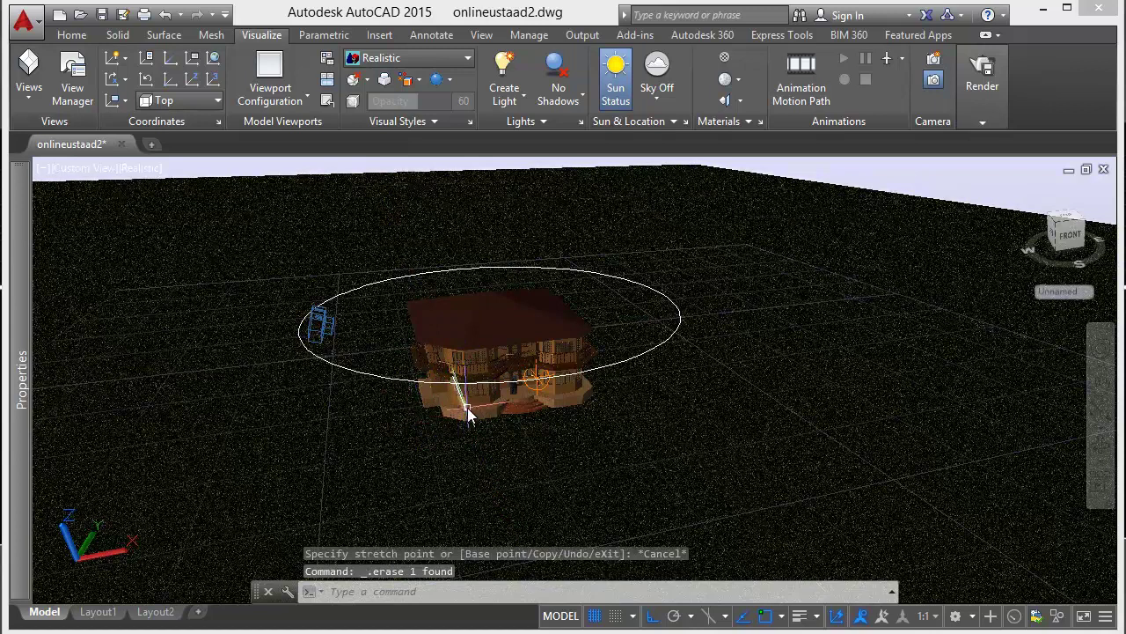
left_click(467, 413)
key("Escape")
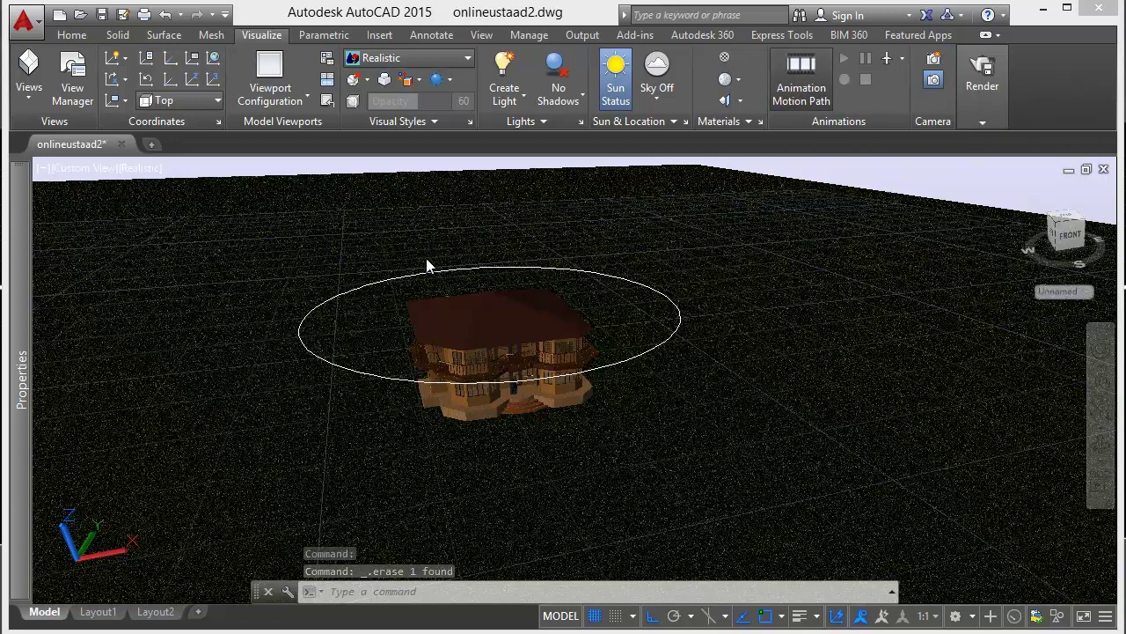
- In Motion Path Animation, set the camera path to the circle, named Path1
left_click(802, 79)
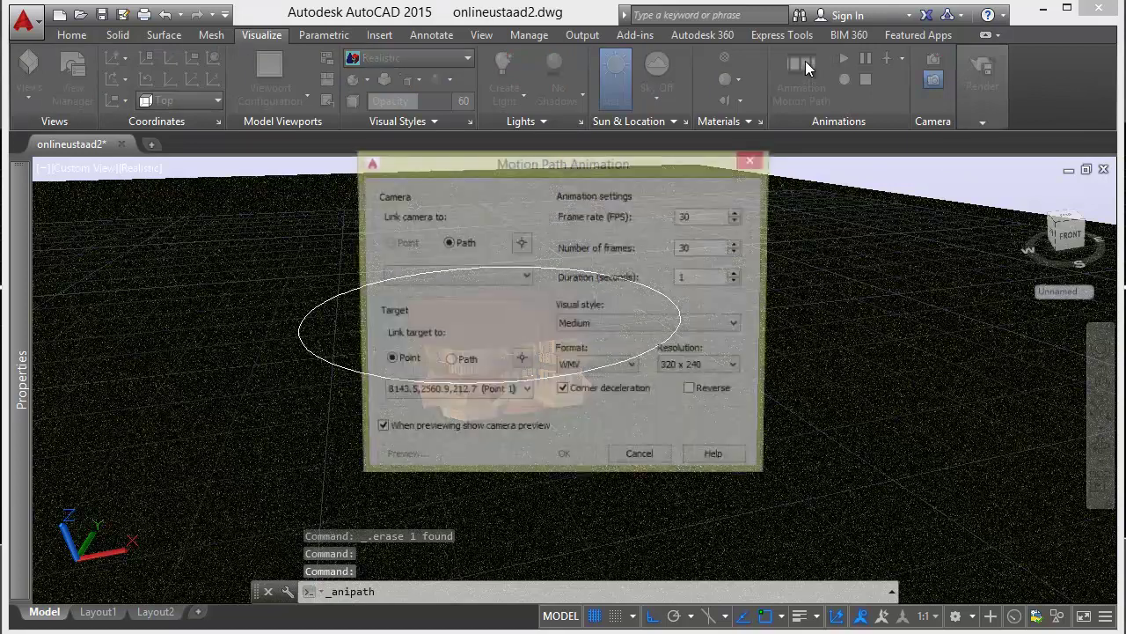
left_click_drag(583, 164, 834, 161)
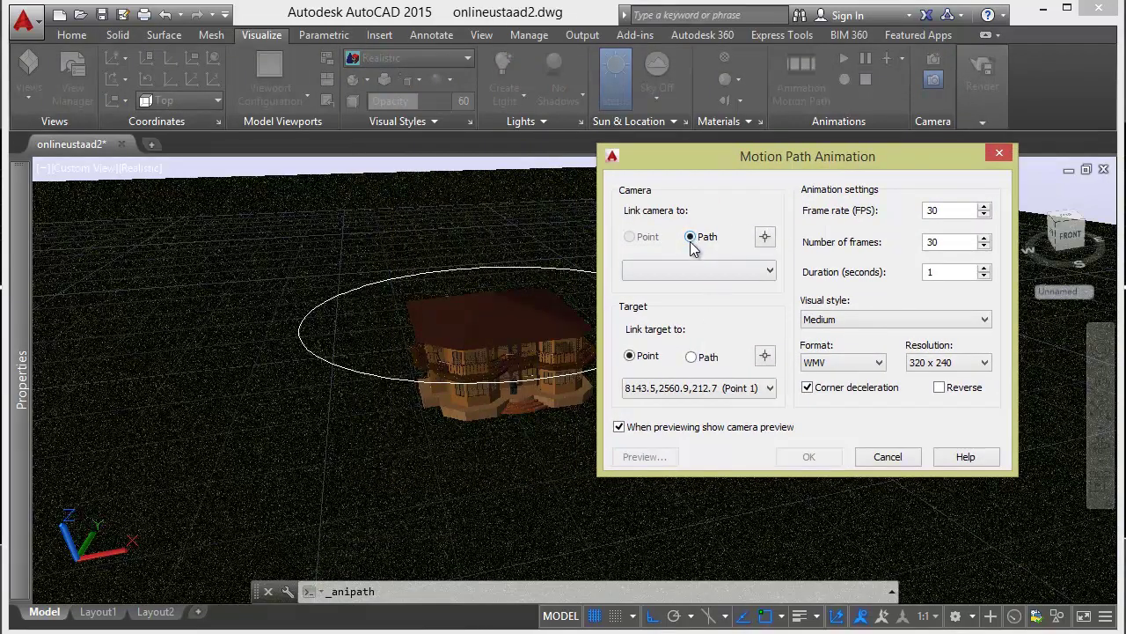
left_click(732, 270)
left_click(743, 274)
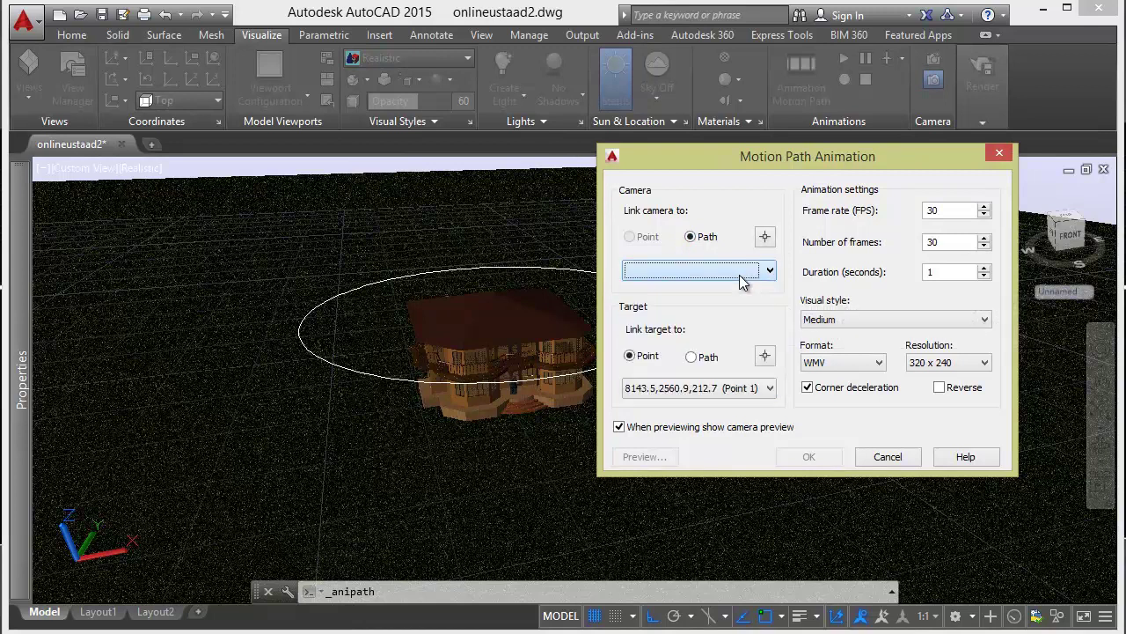
left_click(720, 269)
left_click(719, 269)
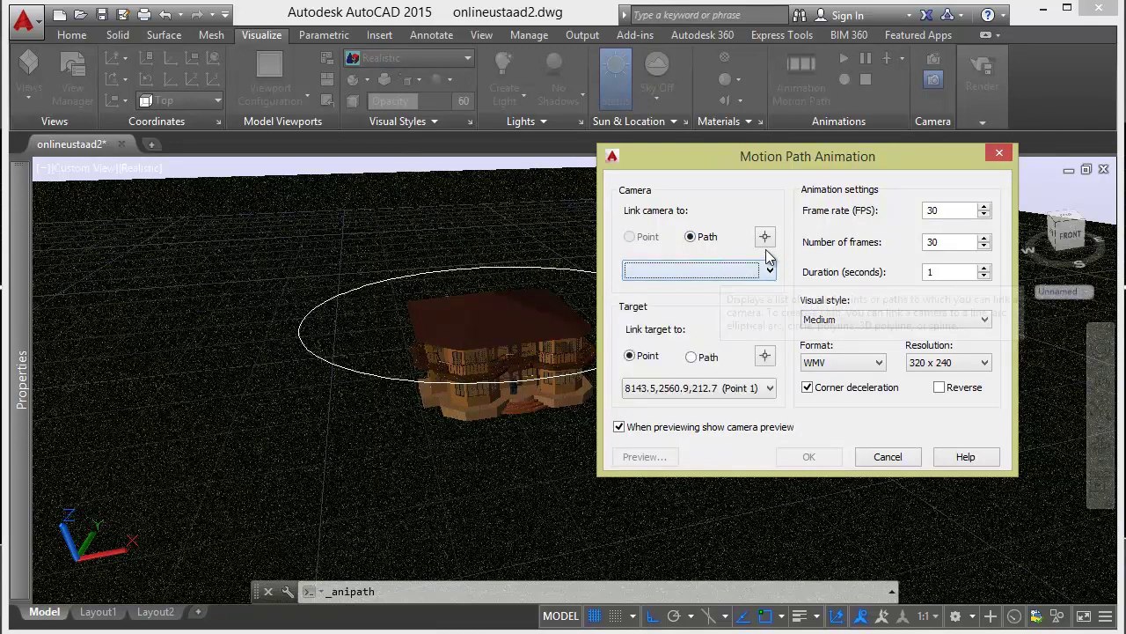
left_click(764, 238)
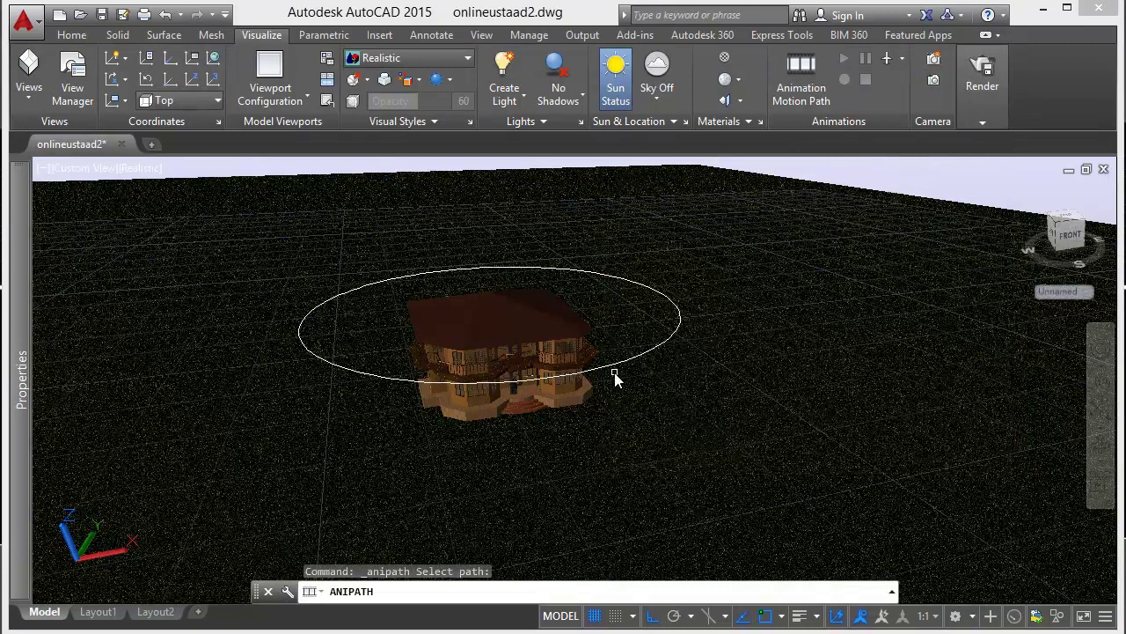
left_click(632, 363)
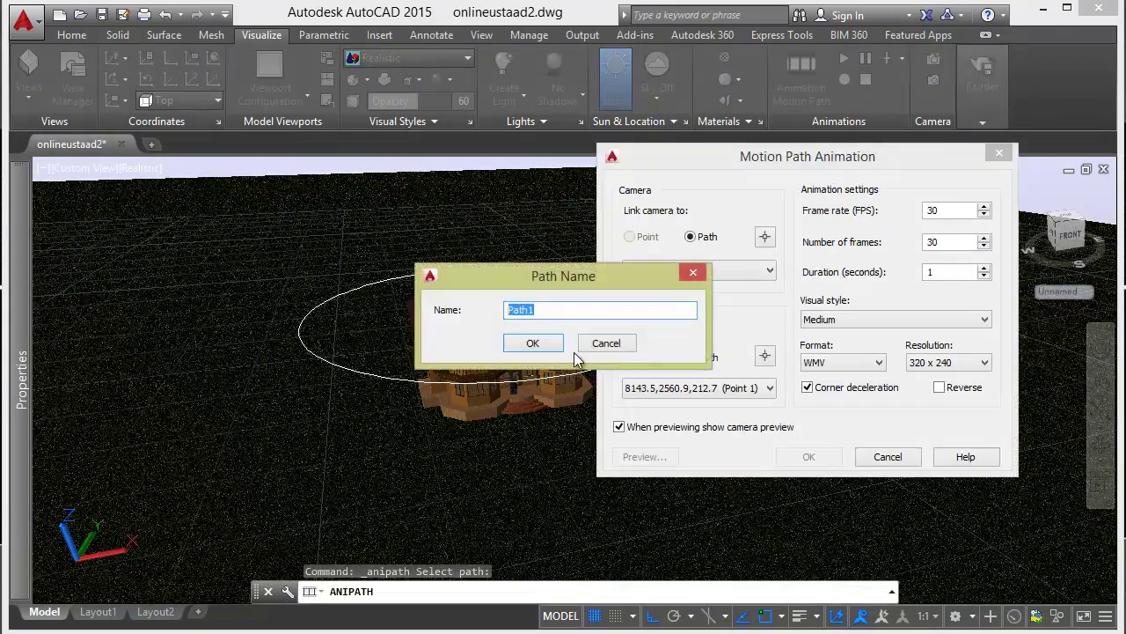
left_click(530, 344)
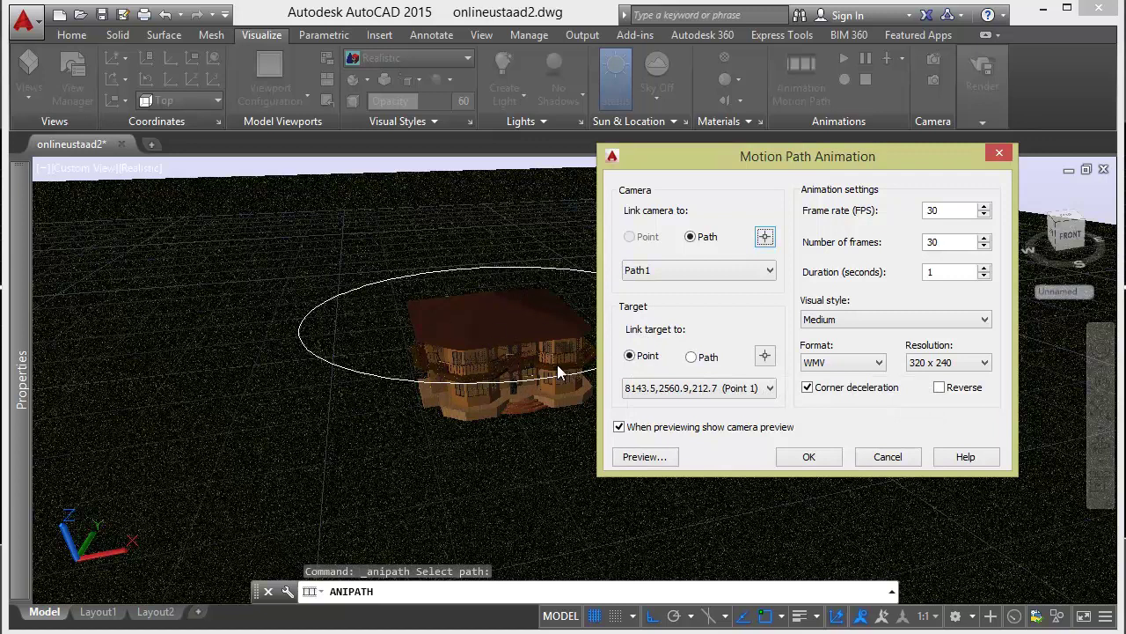
- Try the target link options, keeping the camera target linked to a point
left_click(660, 398)
left_click(669, 407)
left_click(690, 357)
left_click(632, 357)
left_click(691, 357)
left_click(710, 388)
left_click(767, 388)
left_click(630, 359)
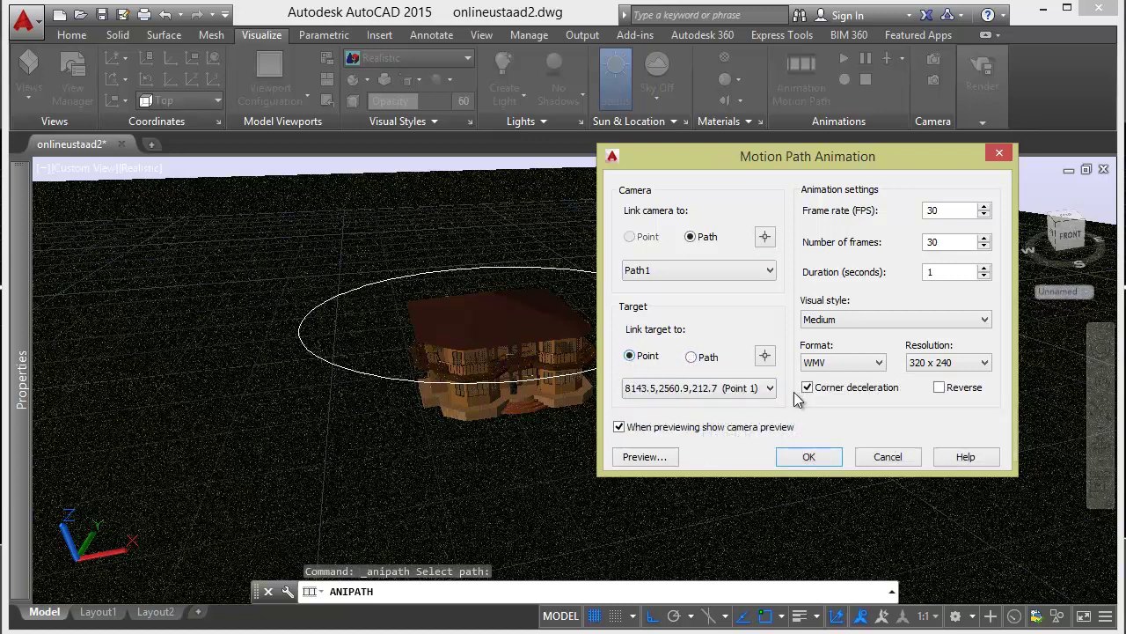
- Set the camera target to Point 2 on the house, confirm, and review the video file types
left_click(765, 357)
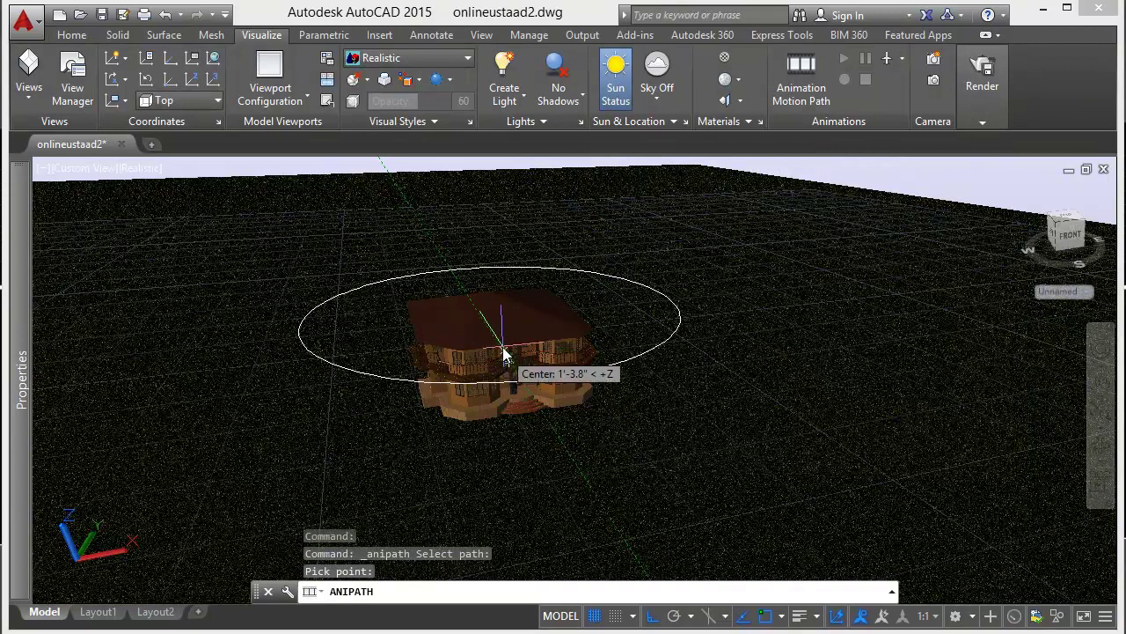
left_click(502, 333)
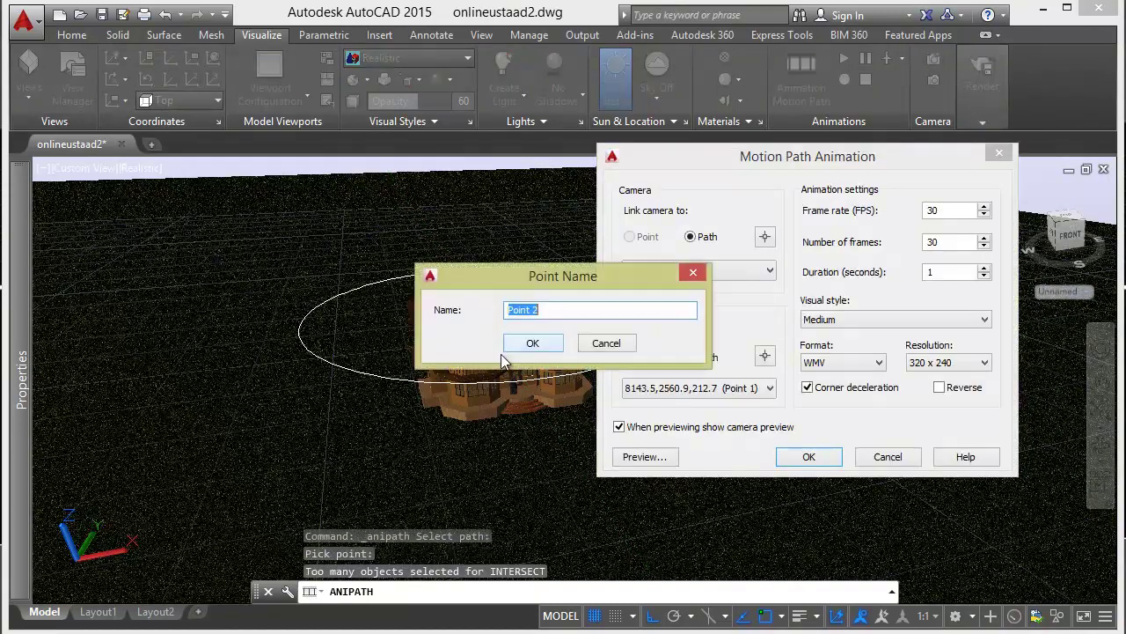
left_click(529, 339)
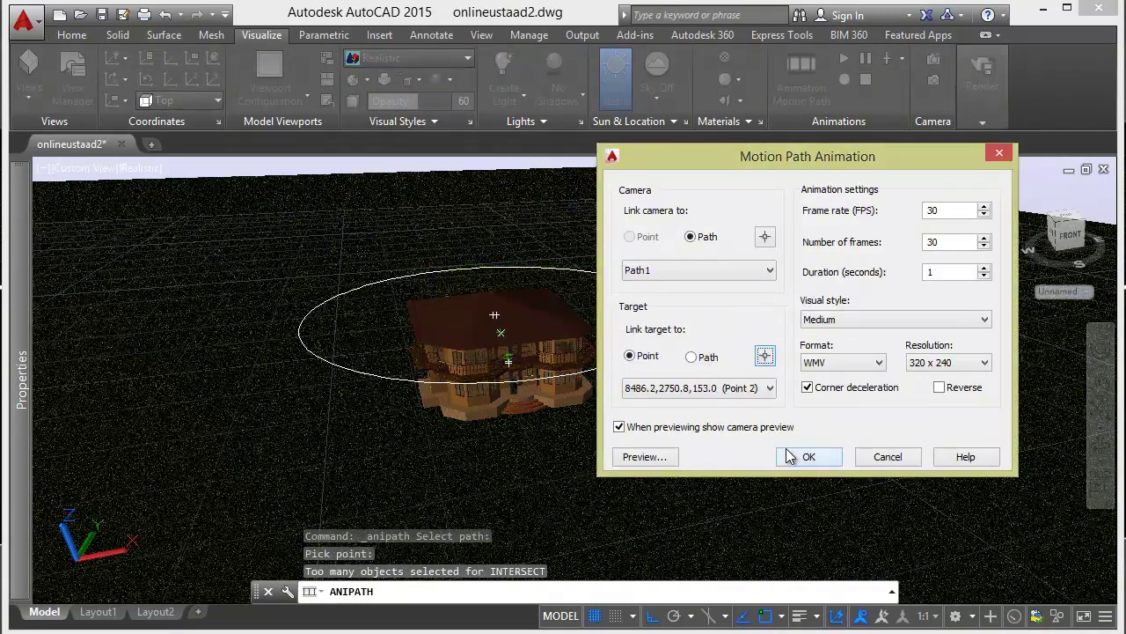
left_click(789, 455)
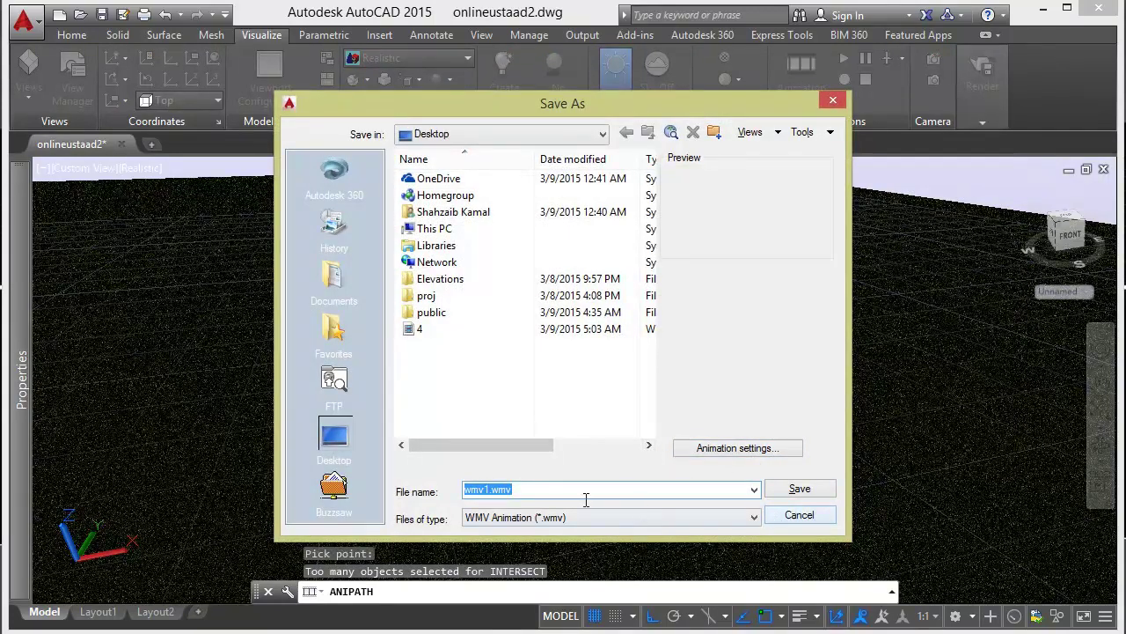
left_click(476, 519)
left_click(483, 531)
left_click(797, 515)
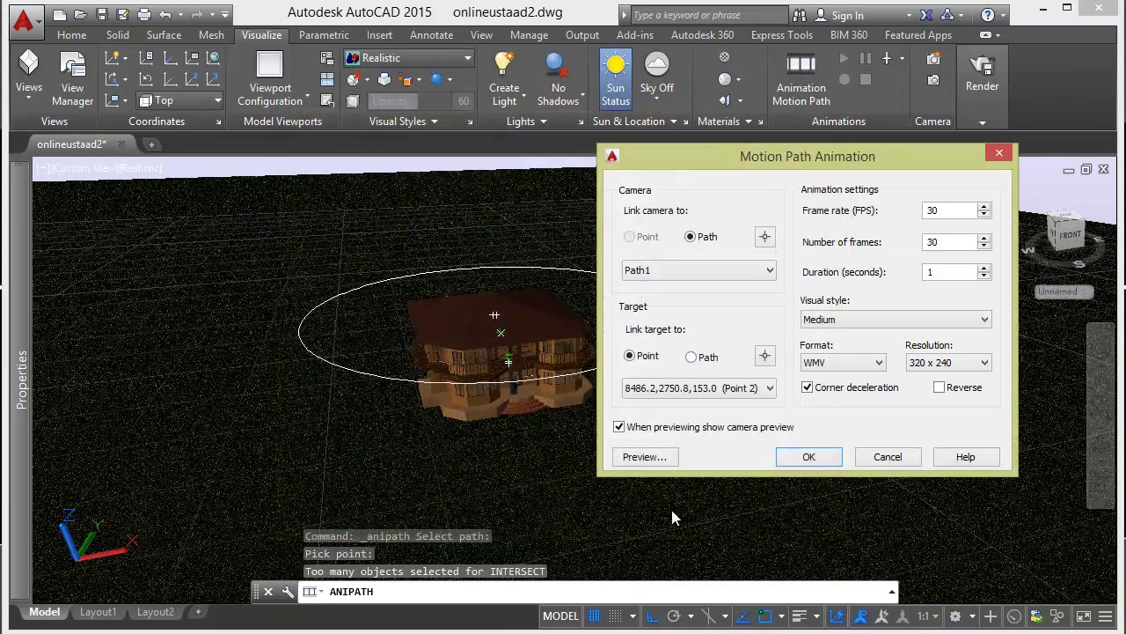
left_click(858, 365)
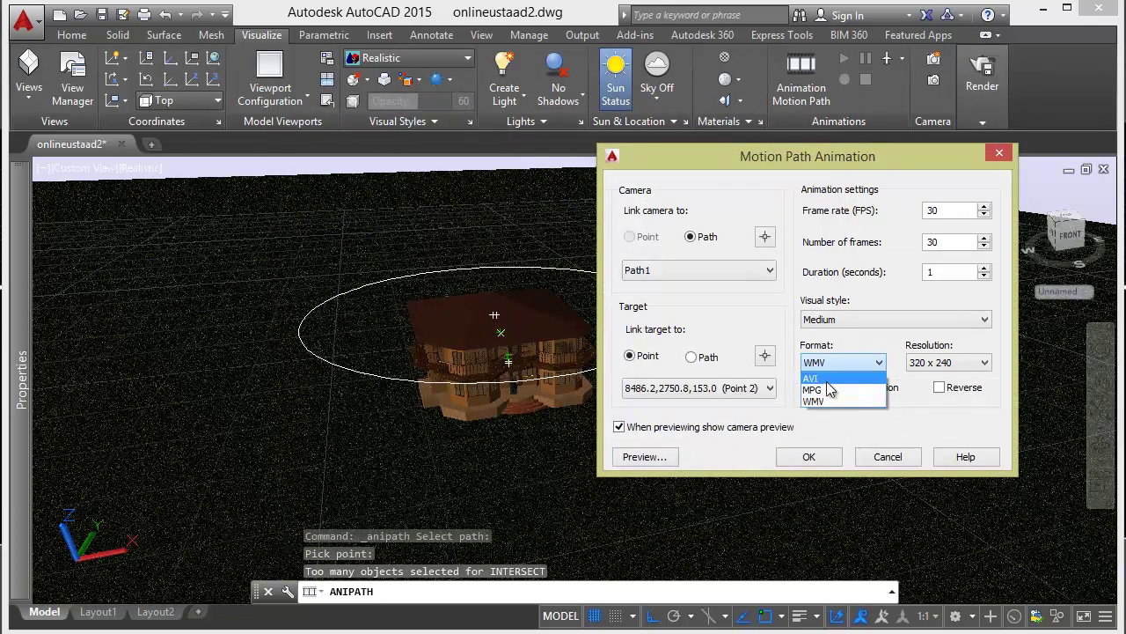
left_click(949, 363)
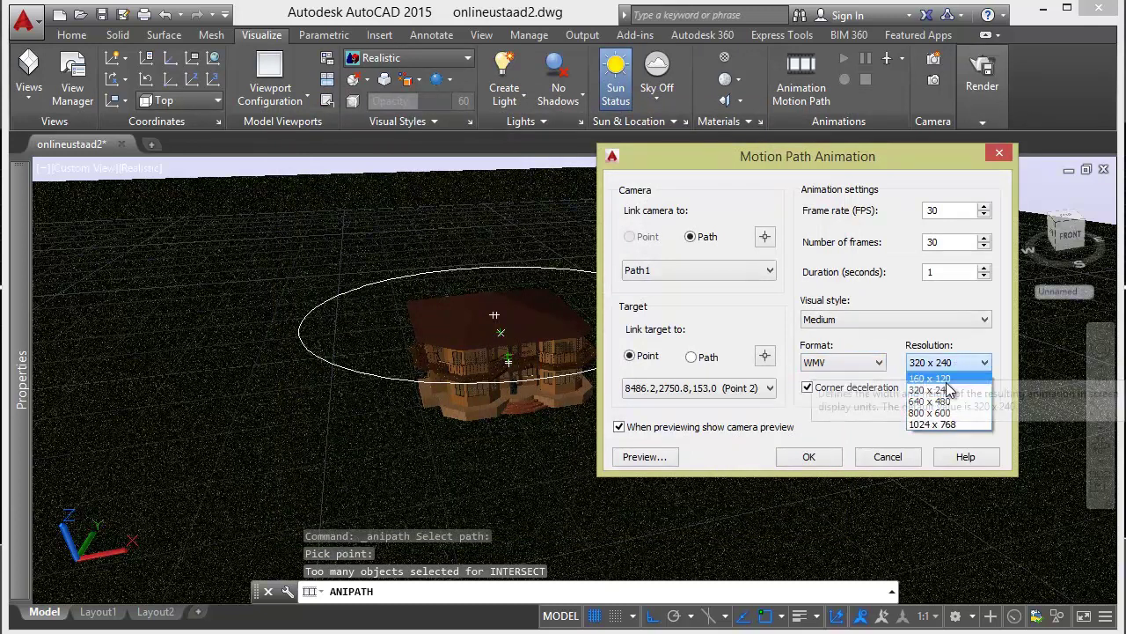
left_click(957, 393)
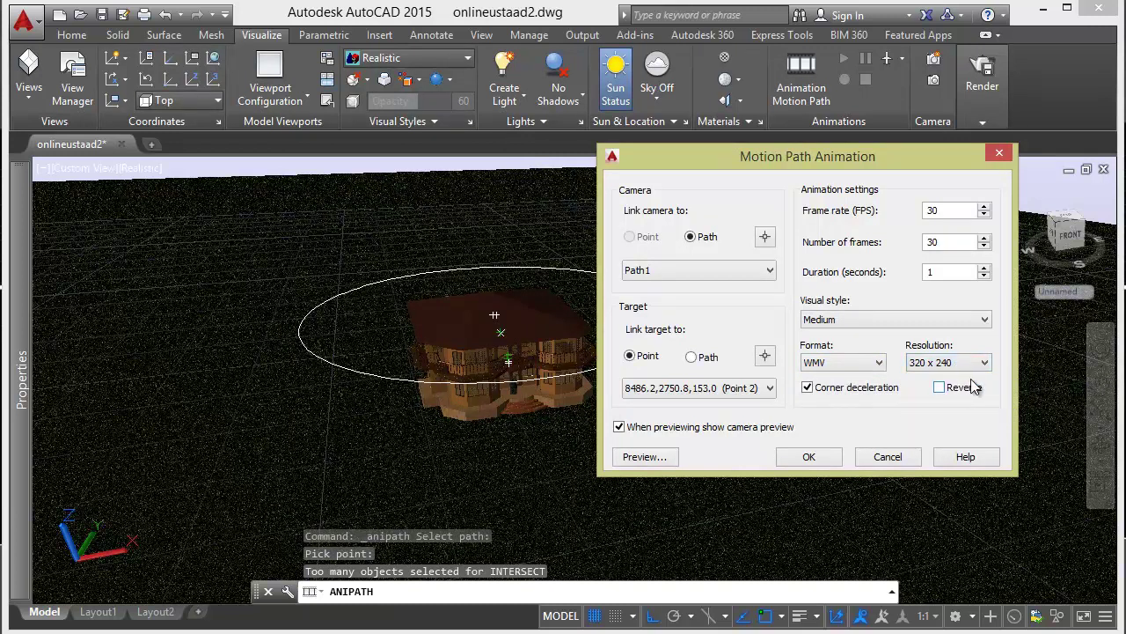
left_click(971, 373)
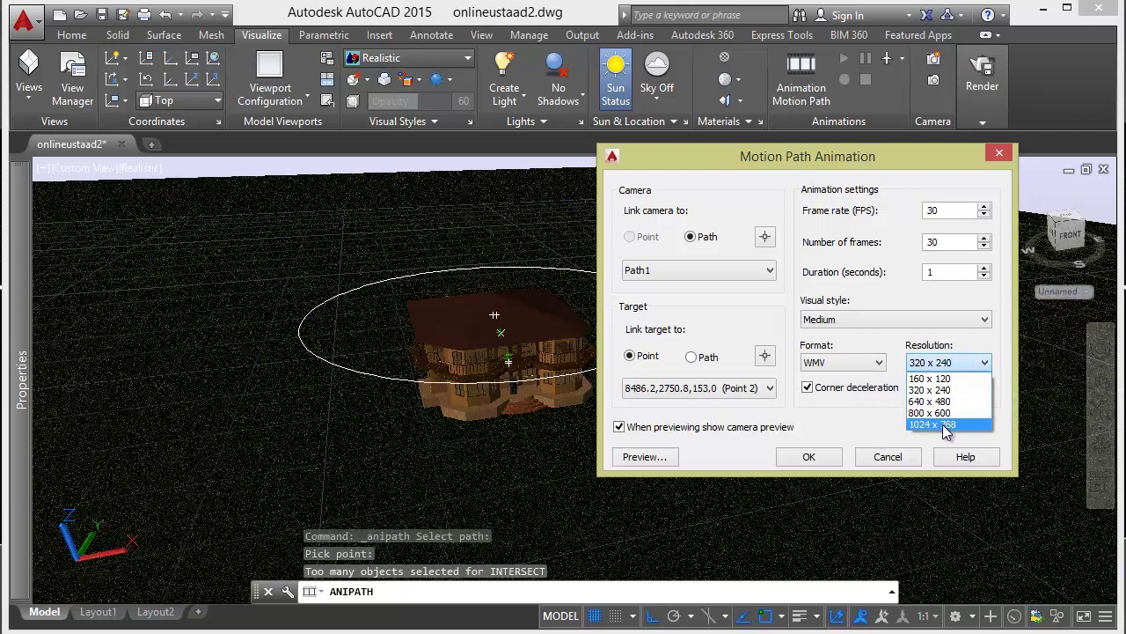
left_click(870, 435)
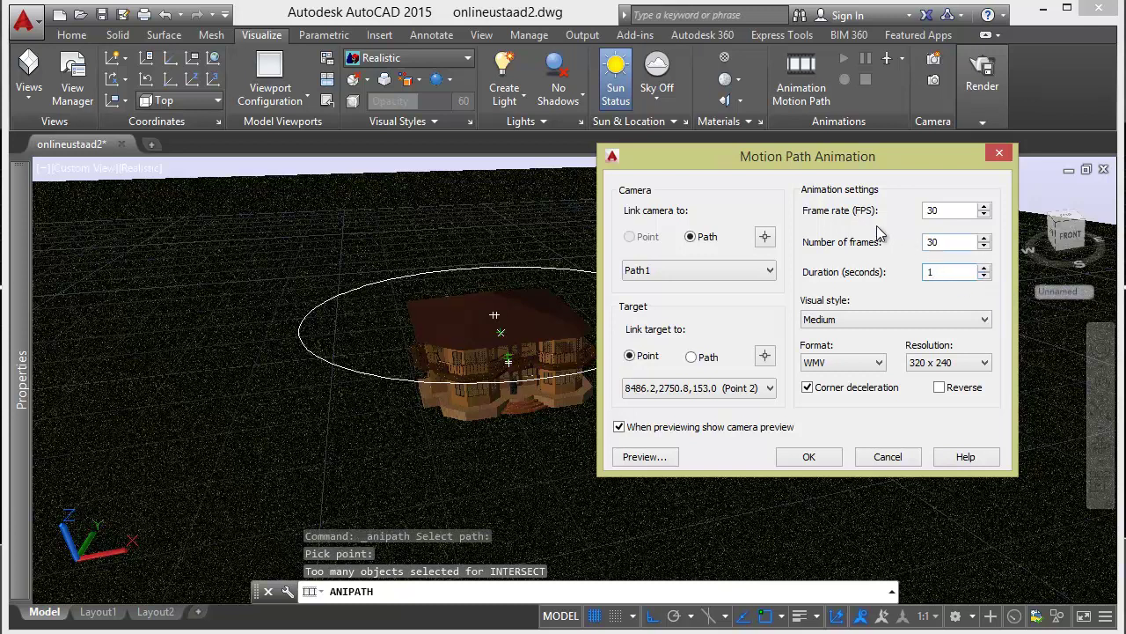
- Set the animation frame rate to 15 FPS and the visual style to Rendered
double_click(962, 211)
type("15")
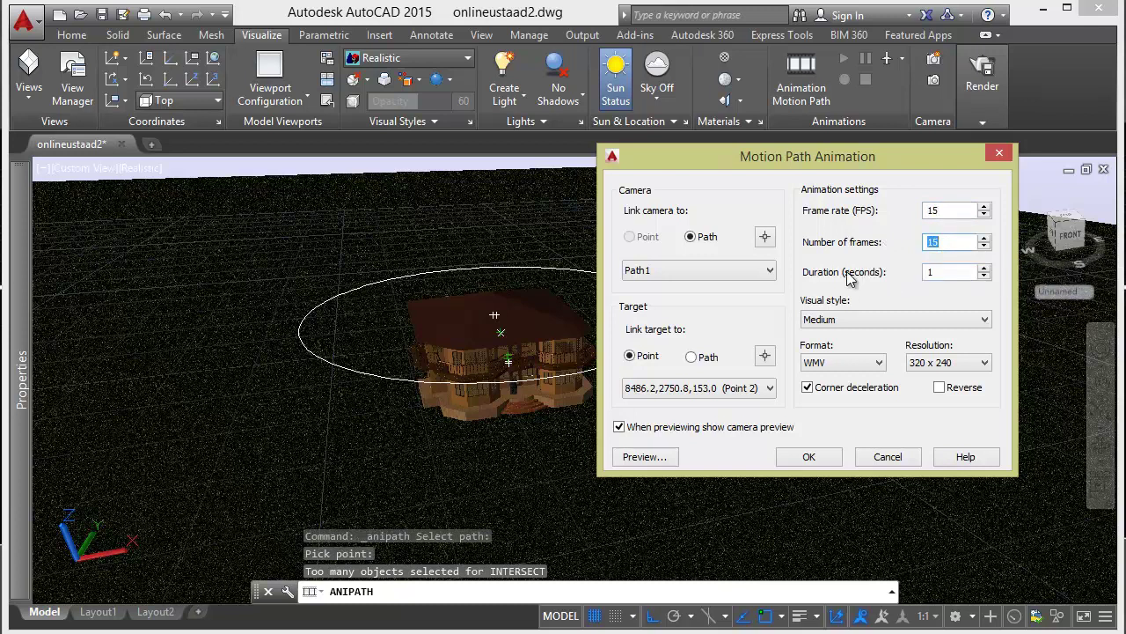
left_click(881, 320)
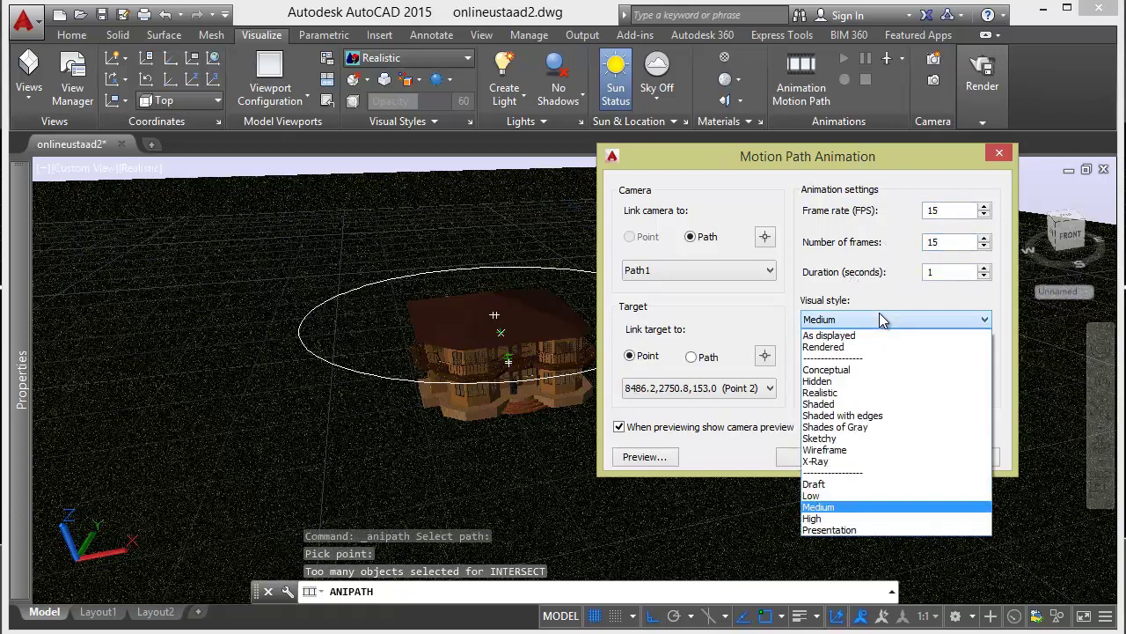
left_click(847, 215)
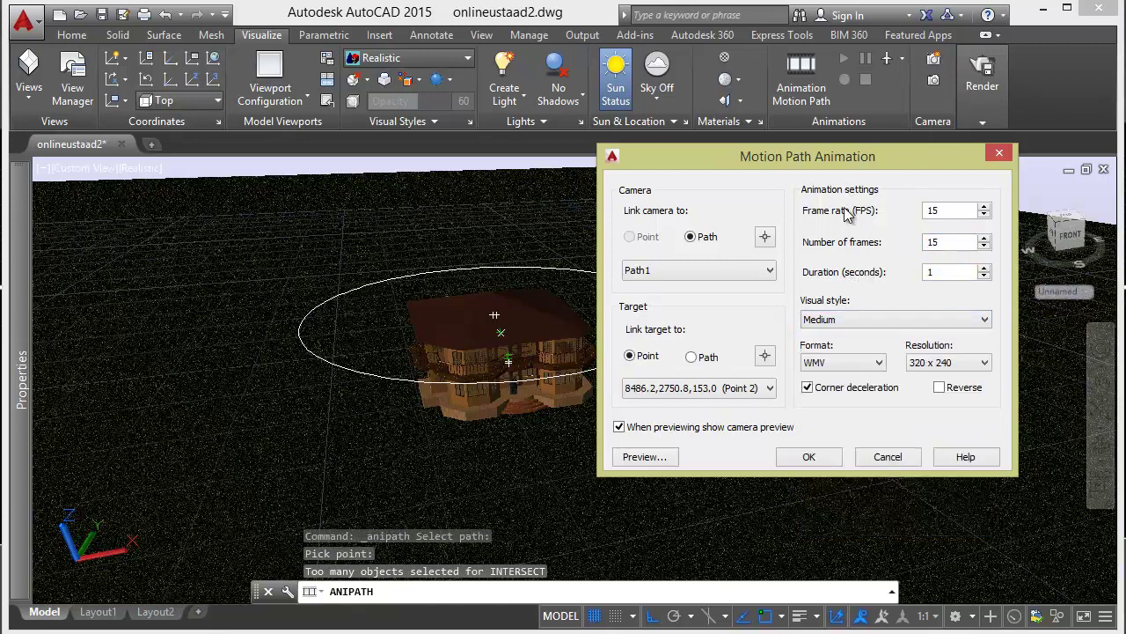
left_click(861, 324)
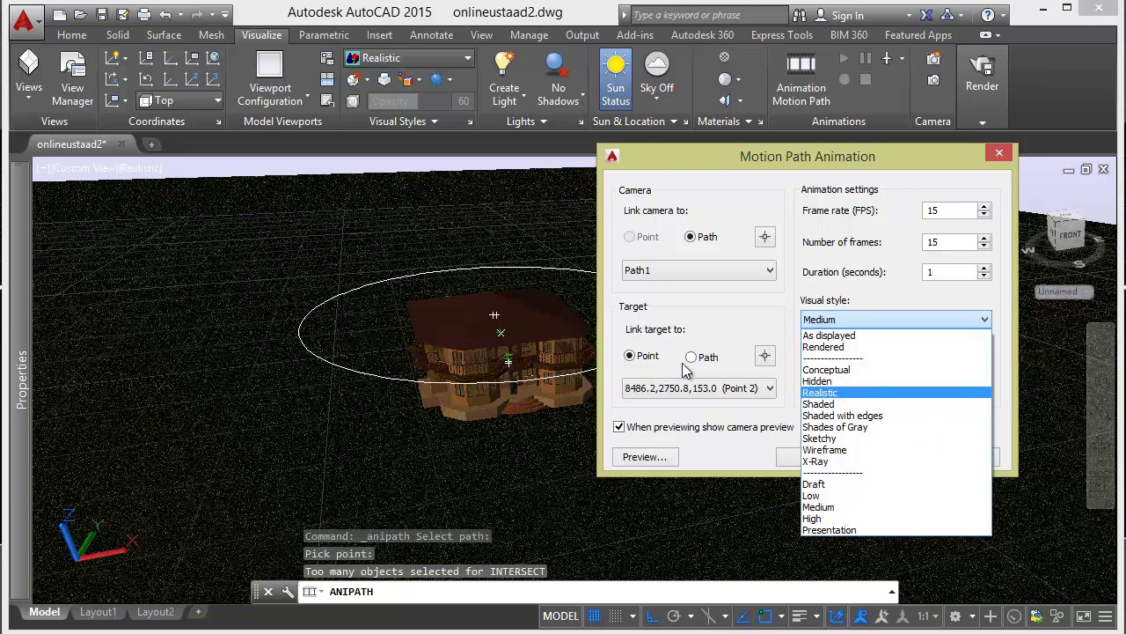
left_click(824, 335)
left_click(827, 322)
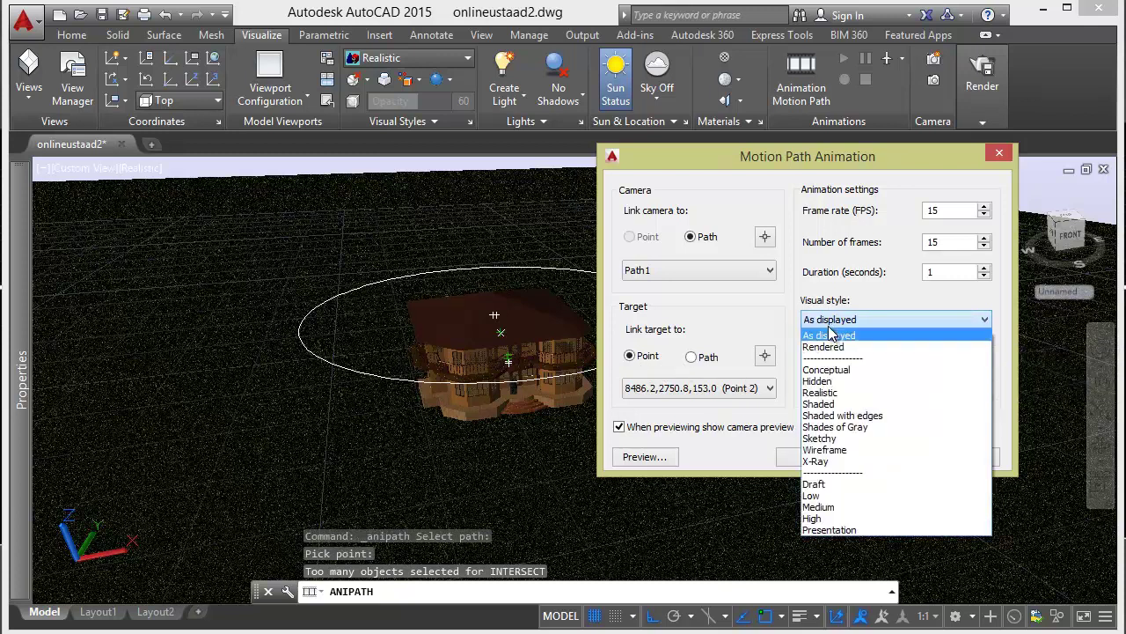
left_click(831, 349)
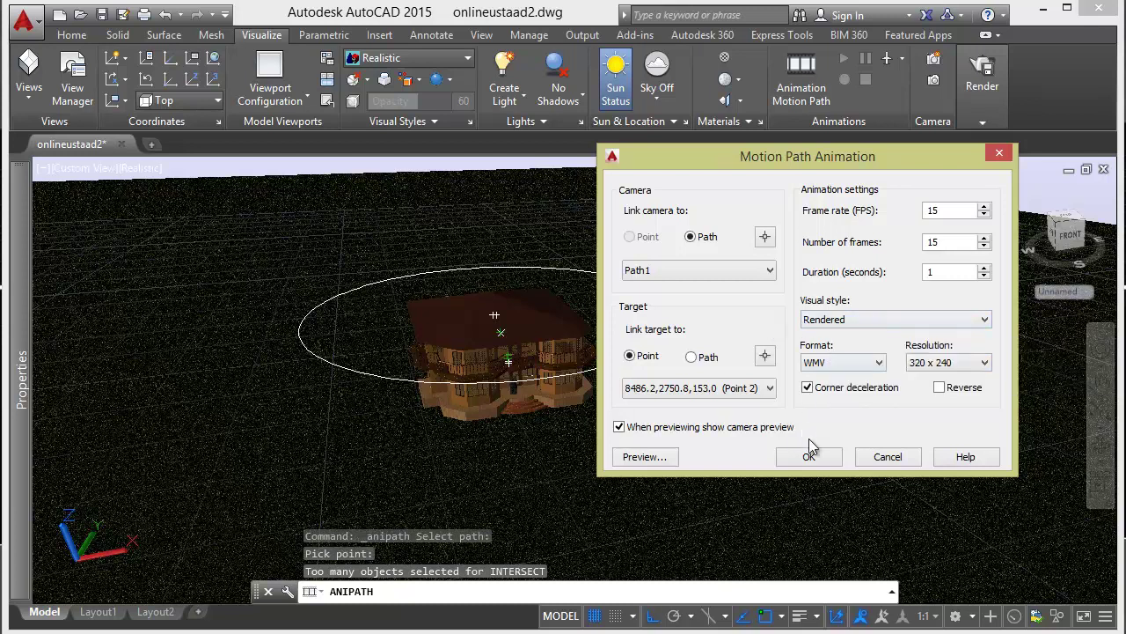
left_click(645, 457)
left_click_drag(600, 174, 835, 178)
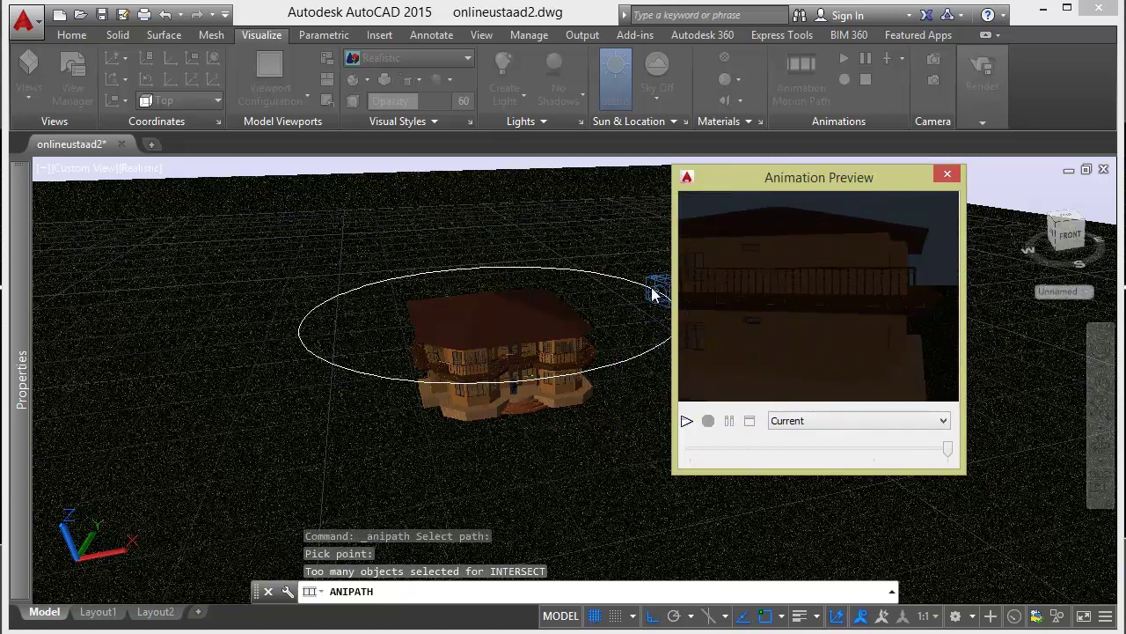
left_click_drag(767, 194, 892, 191)
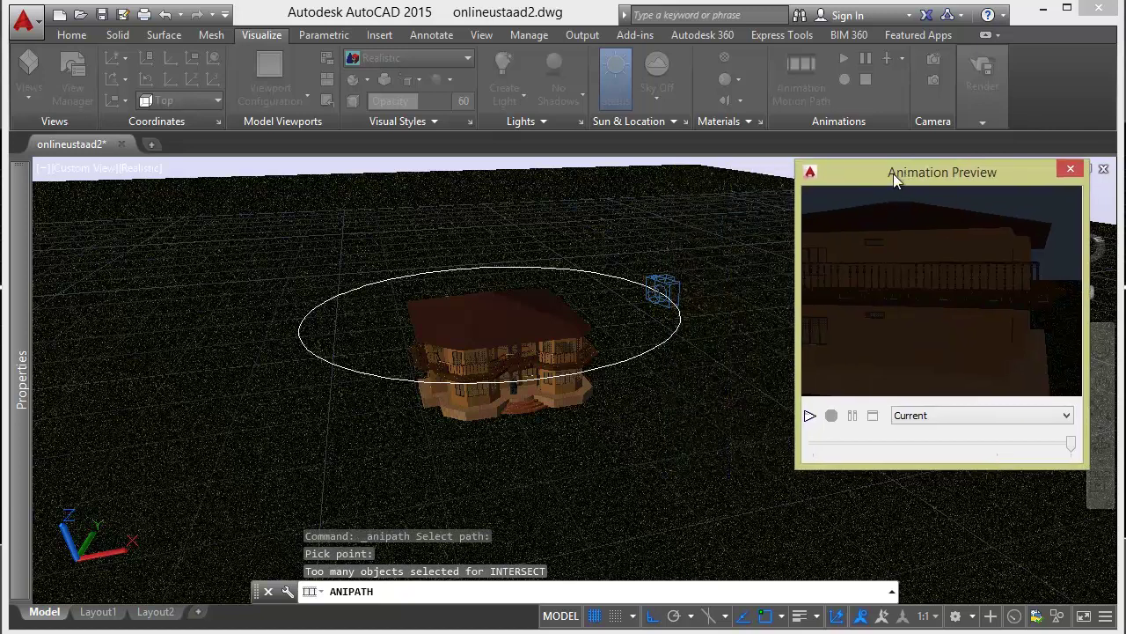
left_click(1070, 172)
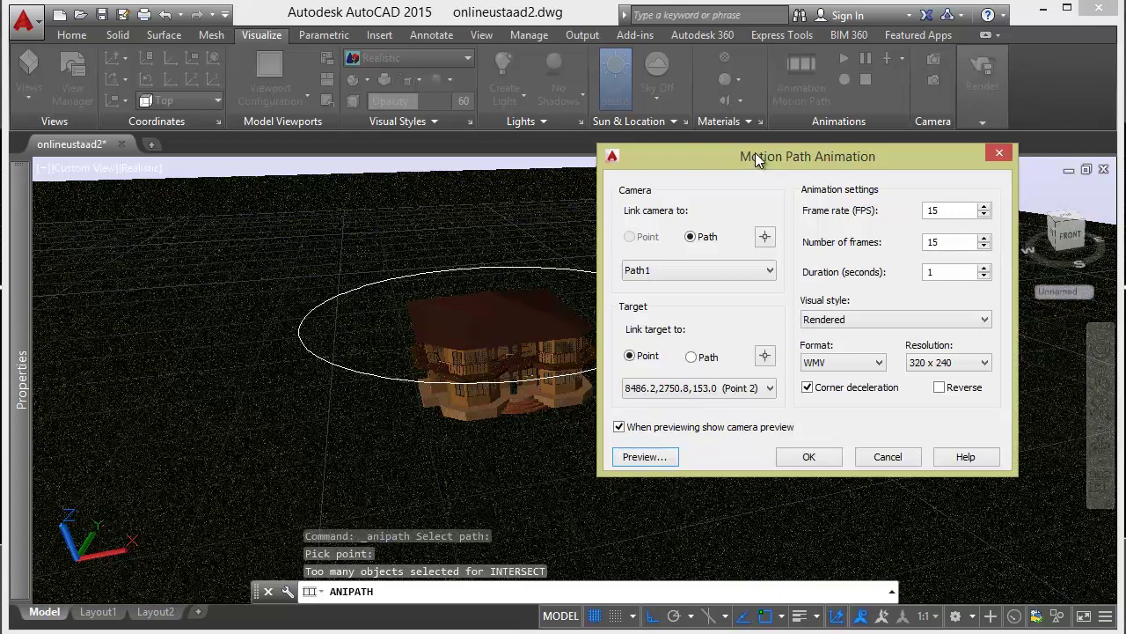
mouse_move(746, 157)
left_mouse_down()
mouse_move(840, 151)
mouse_move(758, 155)
left_mouse_up()
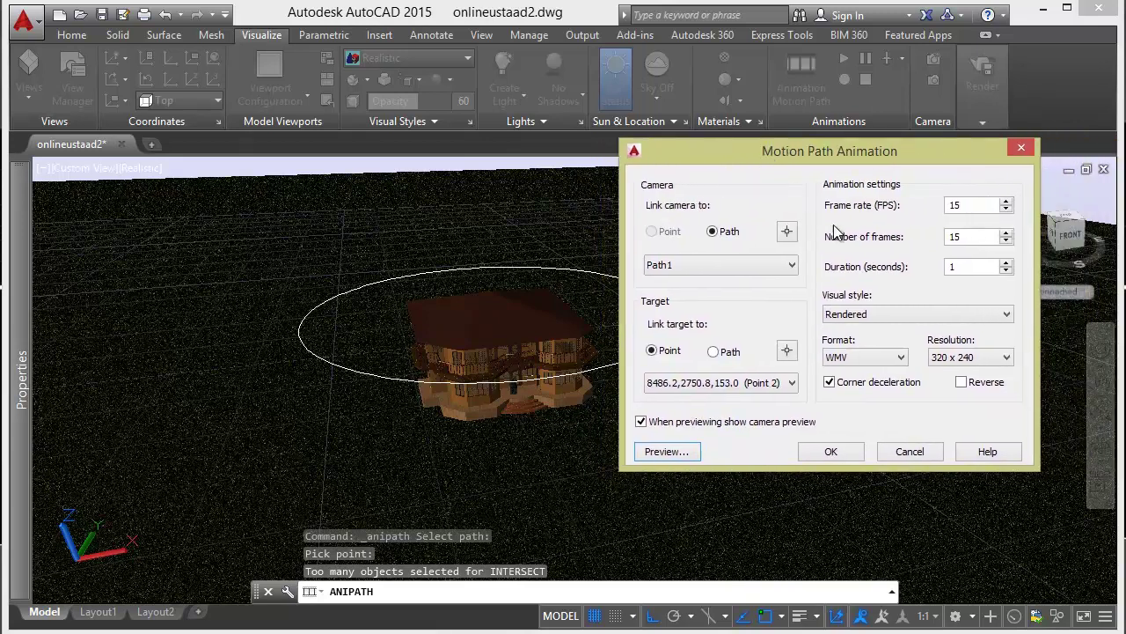
left_click(683, 451)
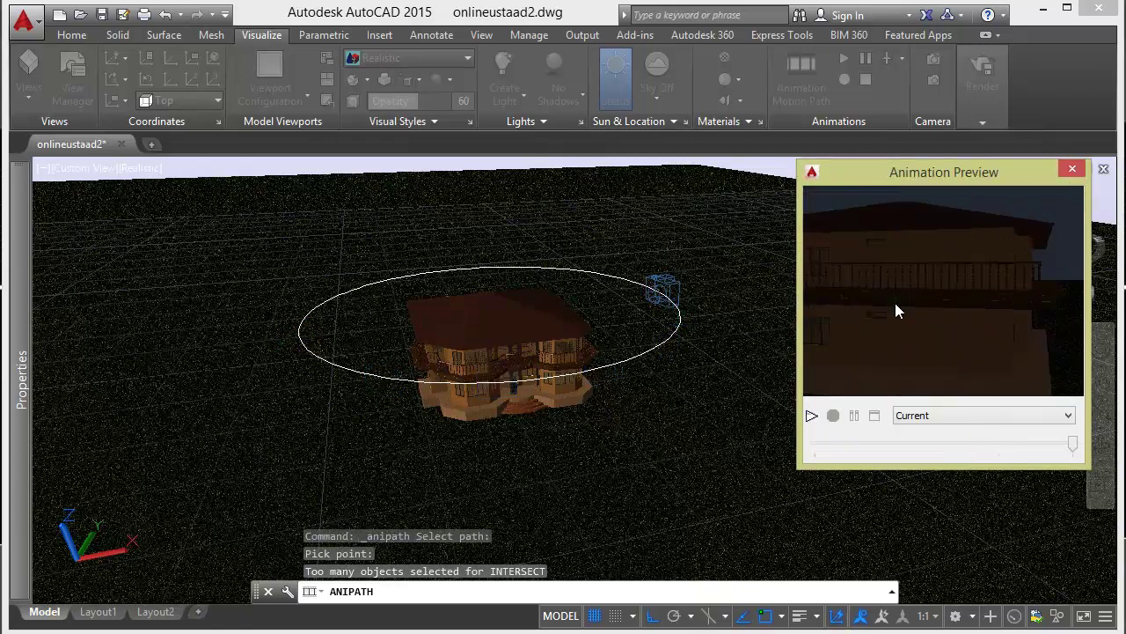
left_click(1074, 170)
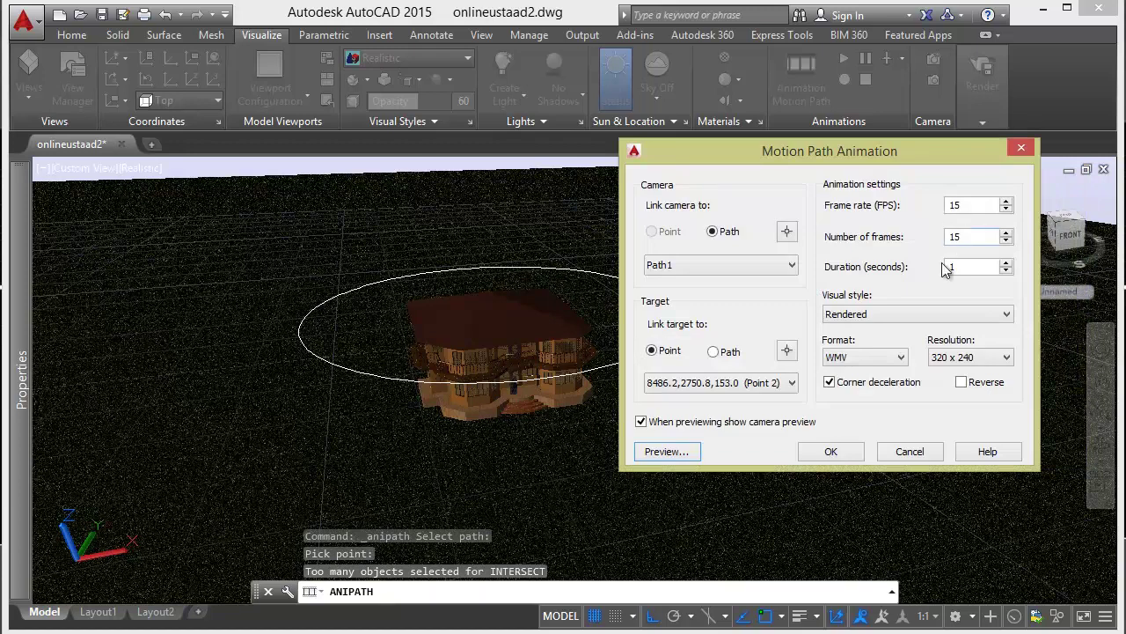
- Accept the animation settings and save the video as online_ustaad_animation on the Desktop
left_click(830, 454)
left_click(830, 454)
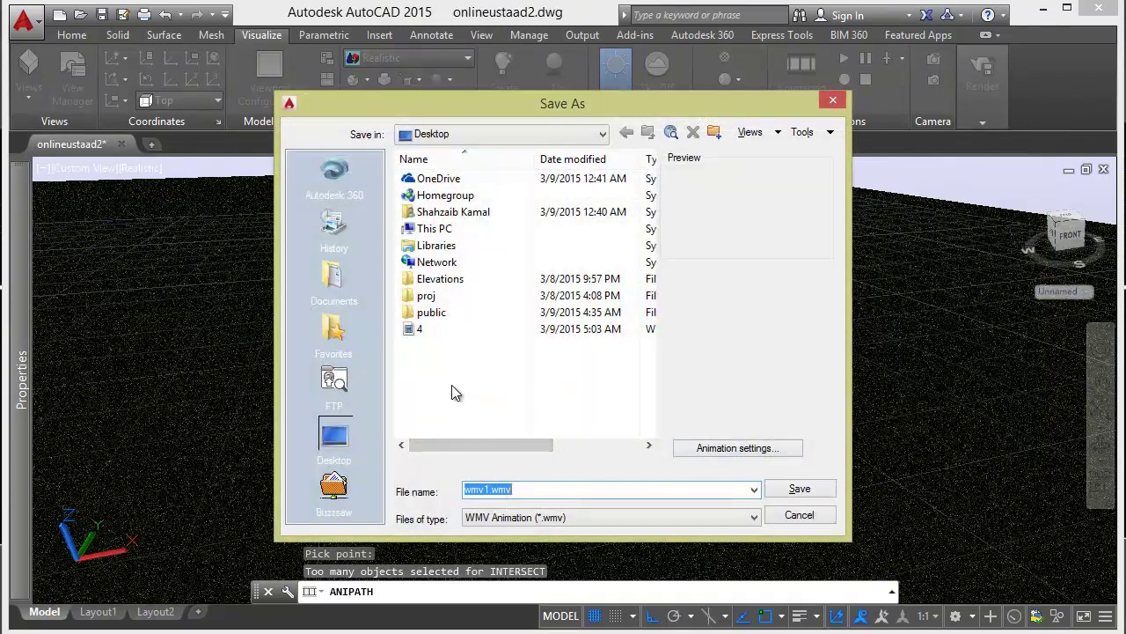
type("online_ustaad")
type("animati")
key("BackSpace")
key("BackSpace")
key("BackSpace")
key("BackSpace")
key("BackSpace")
key("BackSpace")
type("_animation")
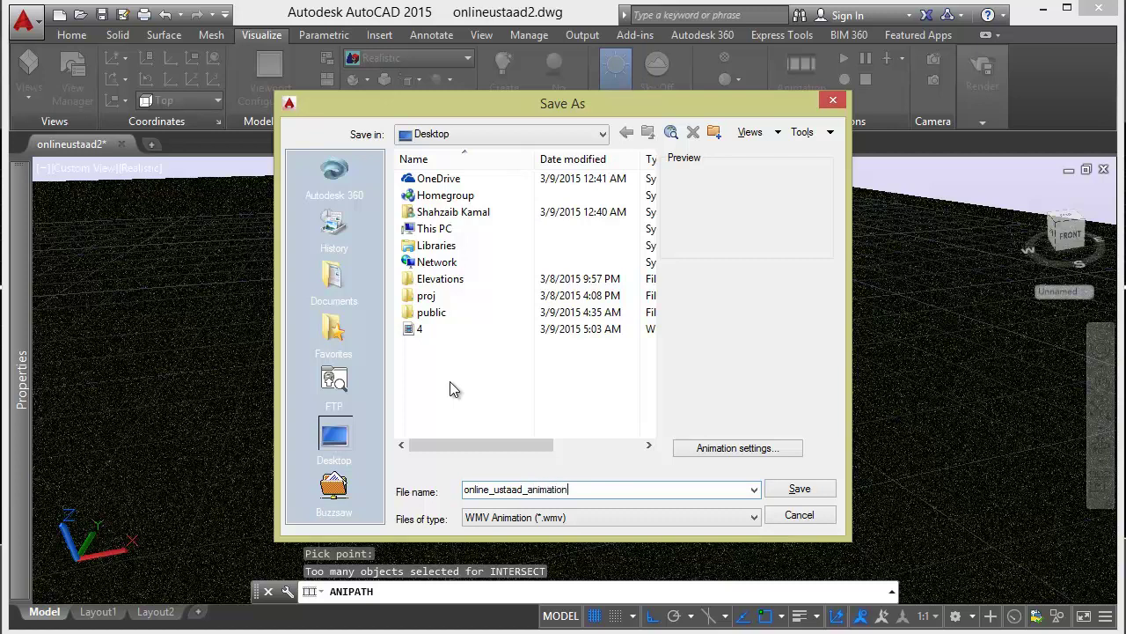
key("Return")
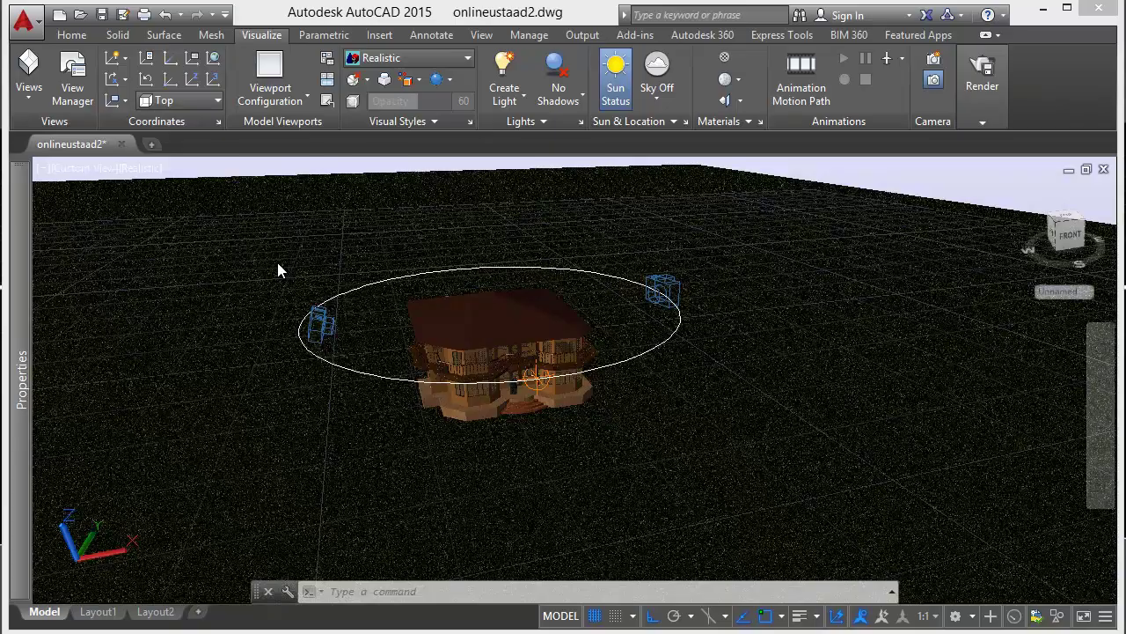
- Save the drawing, then open online_ustaad_animation in Windows Media Player maximized and play it
key("ctrl+s")
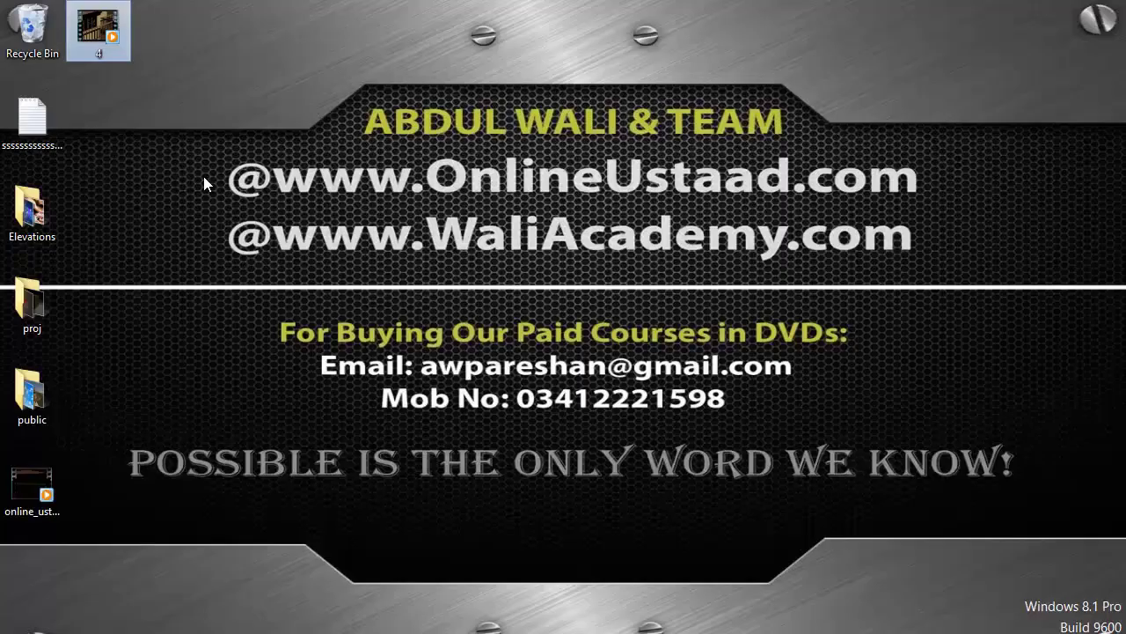
double_click(30, 520)
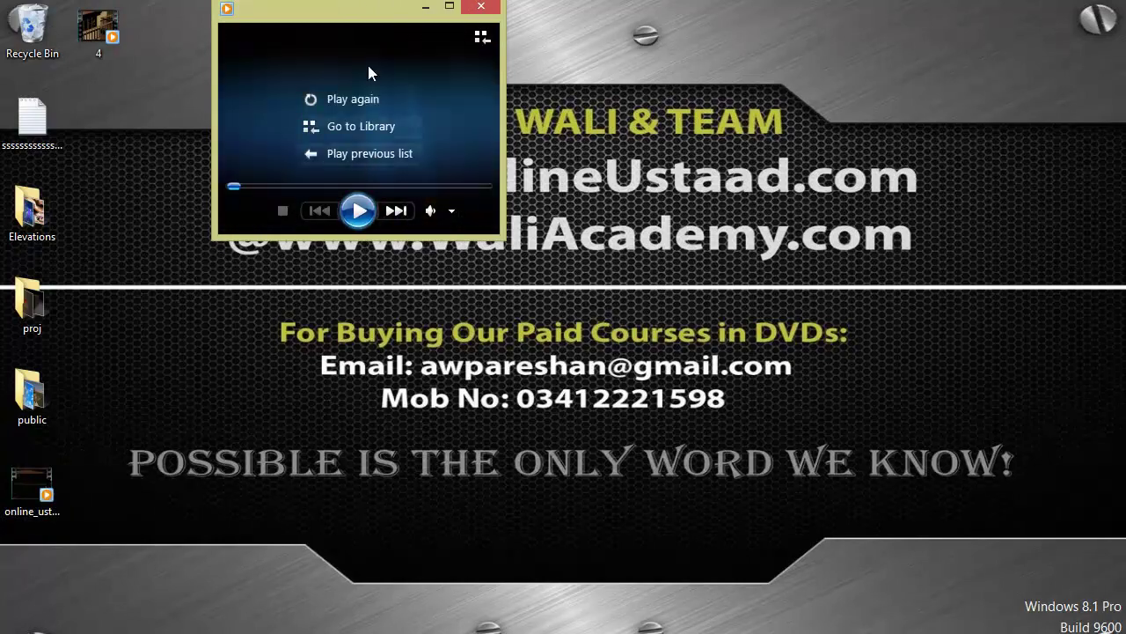
double_click(368, 4)
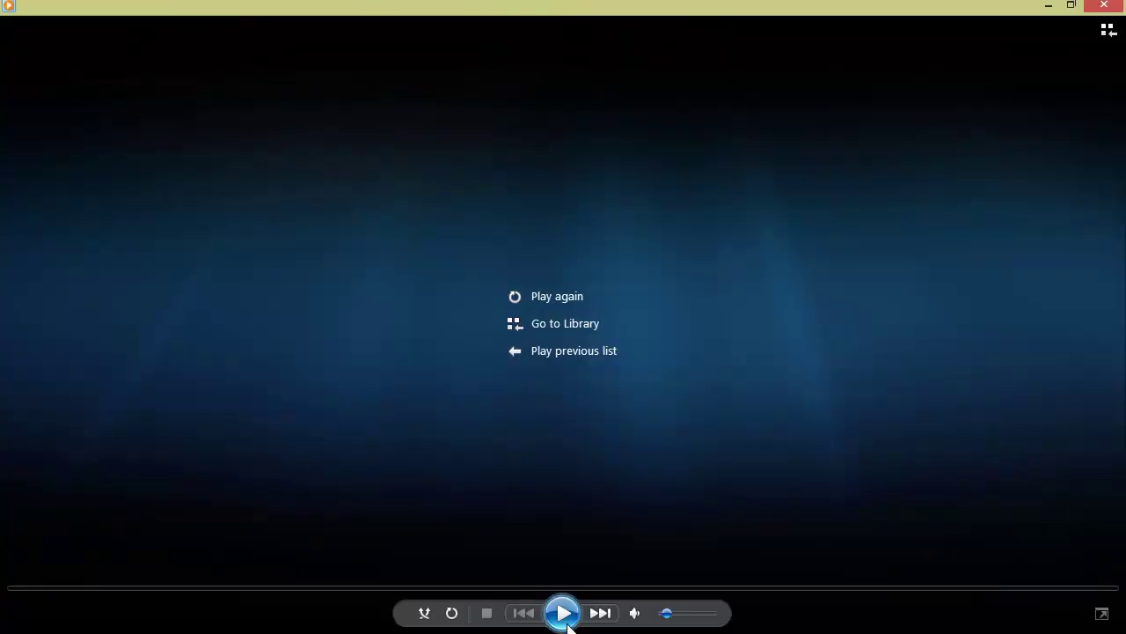
left_click(565, 619)
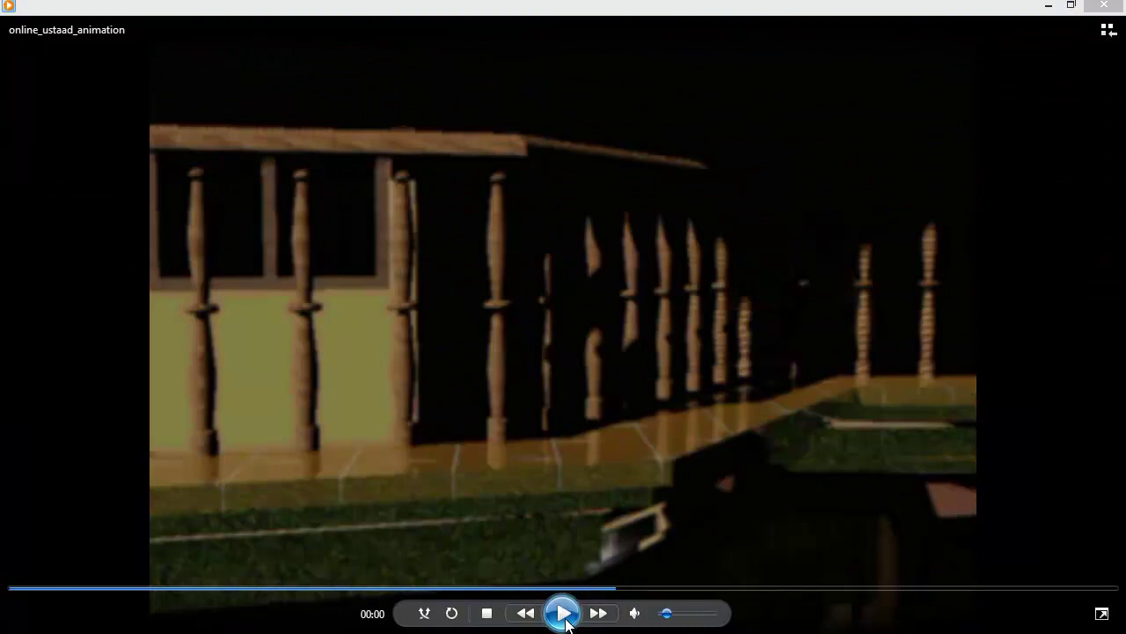
- Restore the player to a small window, replay the video several times, then close it
double_click(539, 8)
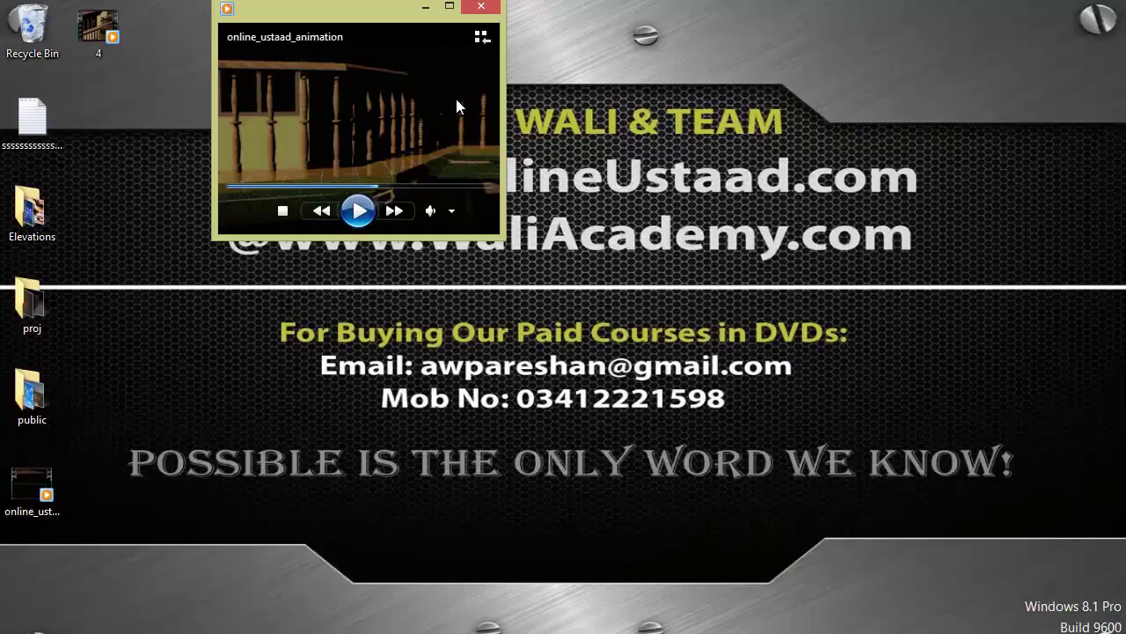
left_click(363, 208)
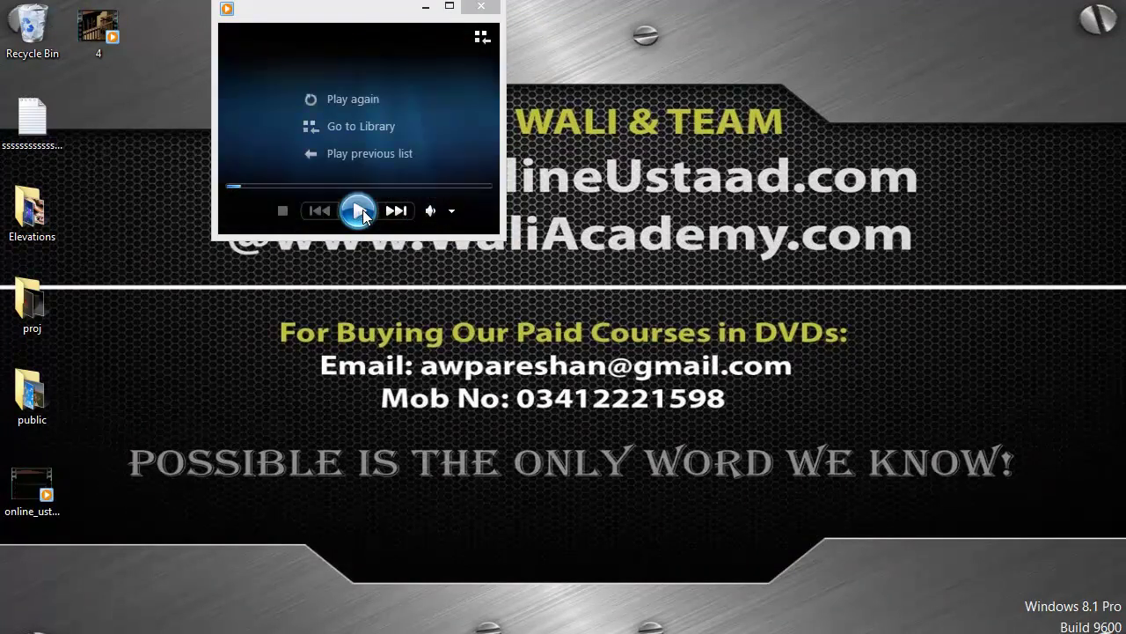
left_click(363, 210)
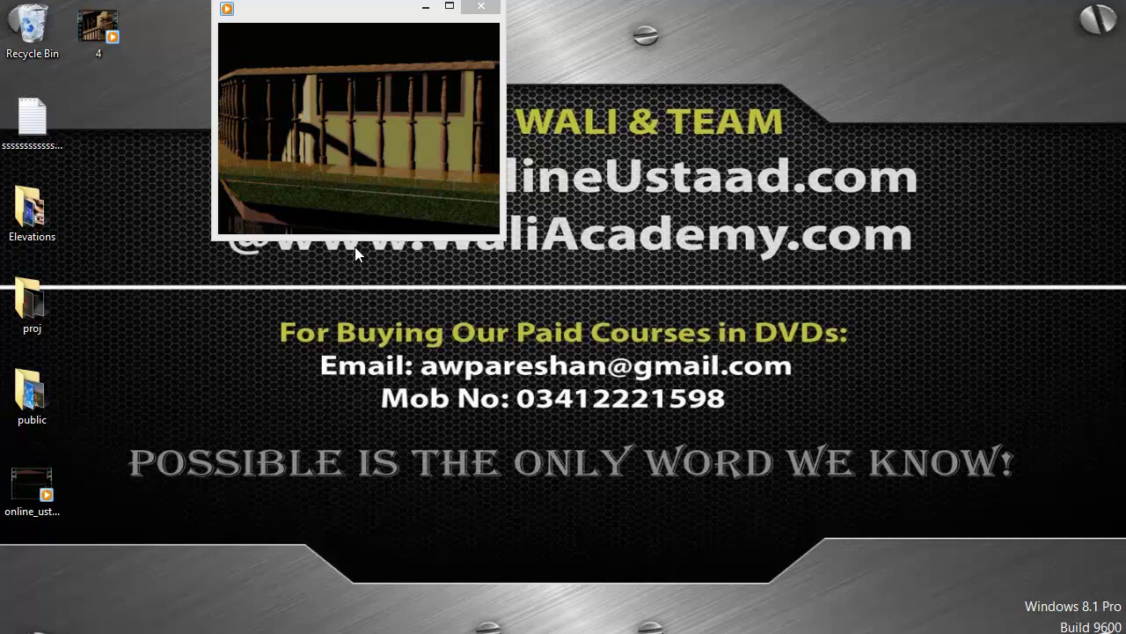
left_click(359, 210)
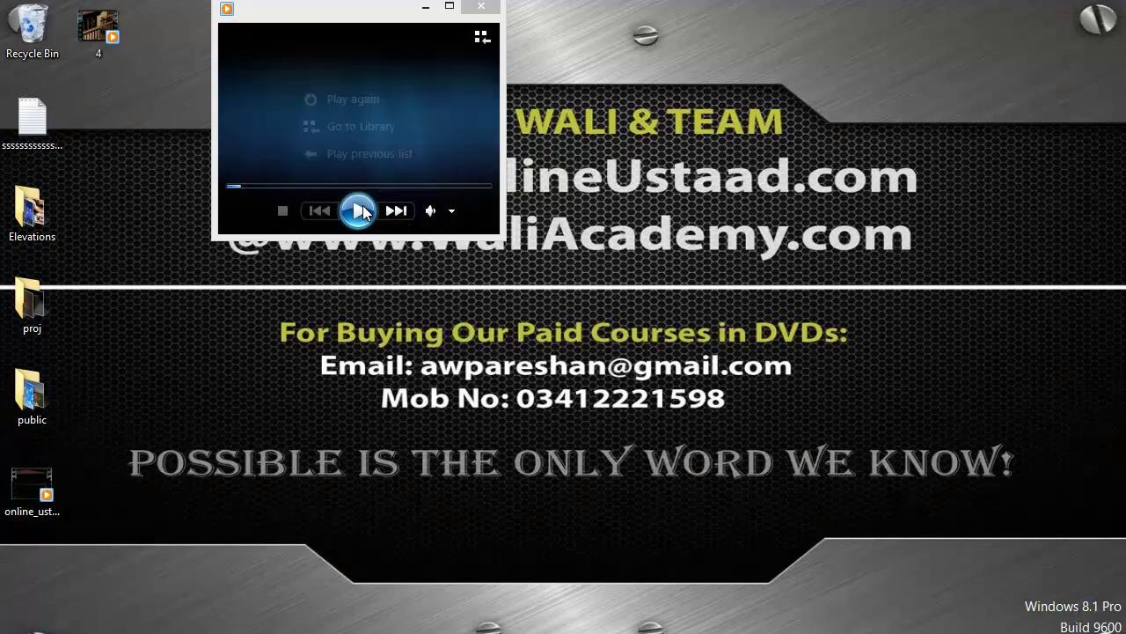
left_click(360, 210)
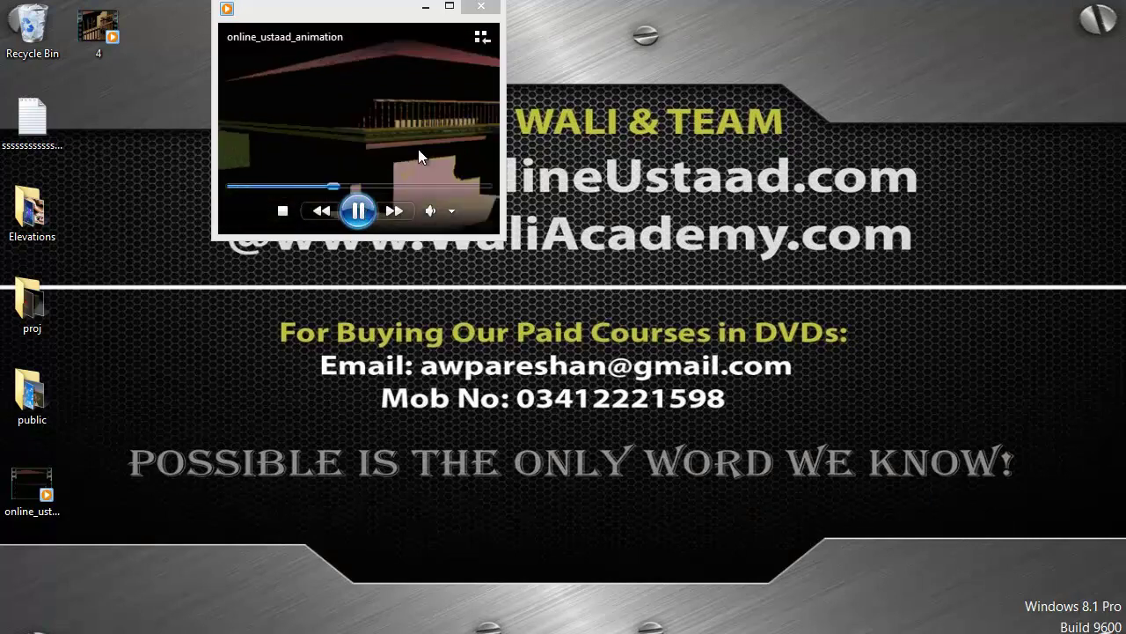
left_click(481, 6)
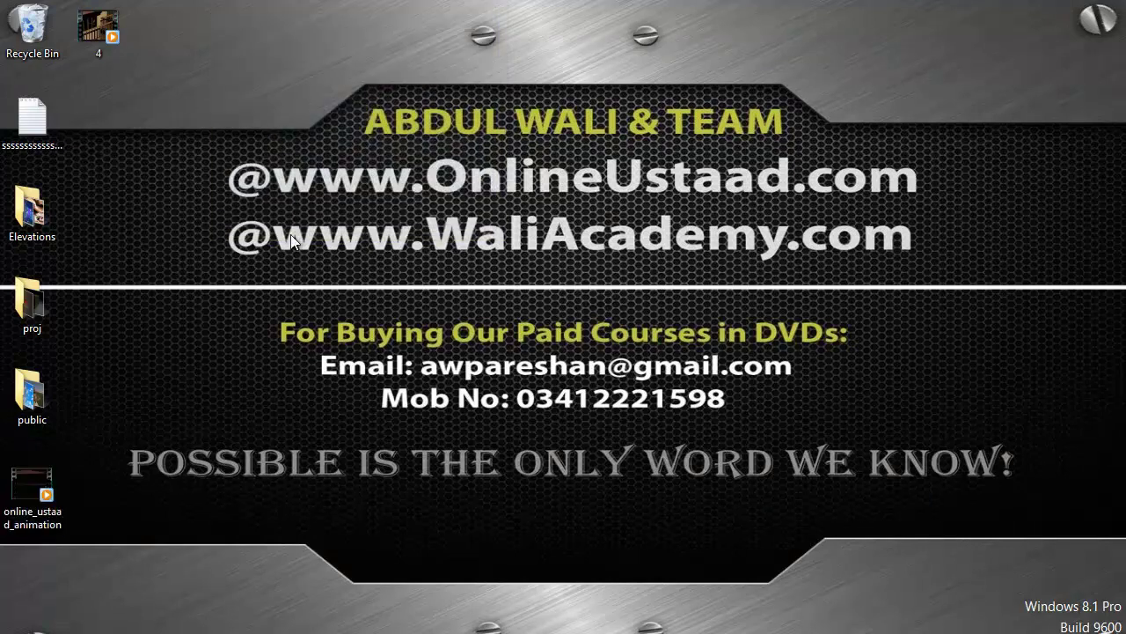